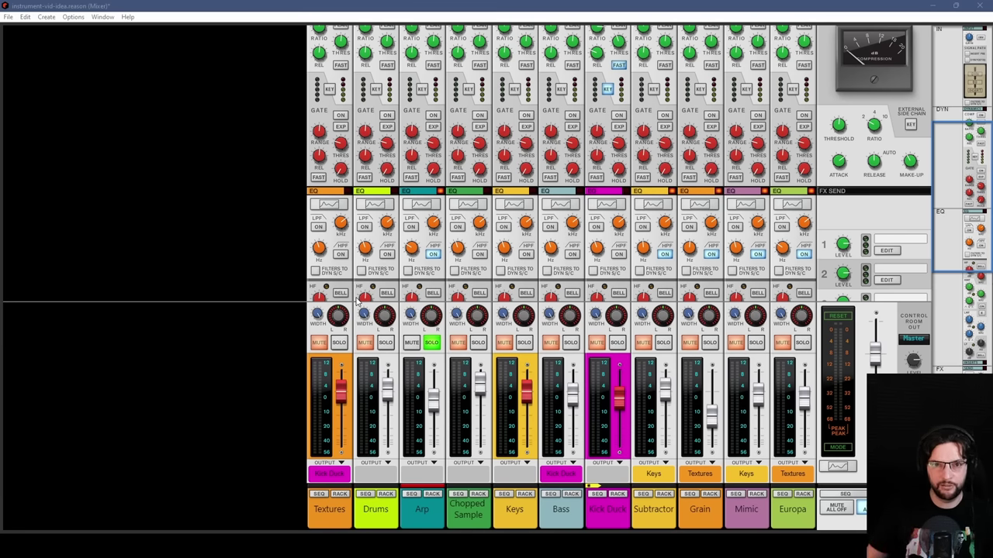
Show the rack, select the Arp channel's Monotone bass synth and return to bar 1.
click(258, 262)
key(F6)
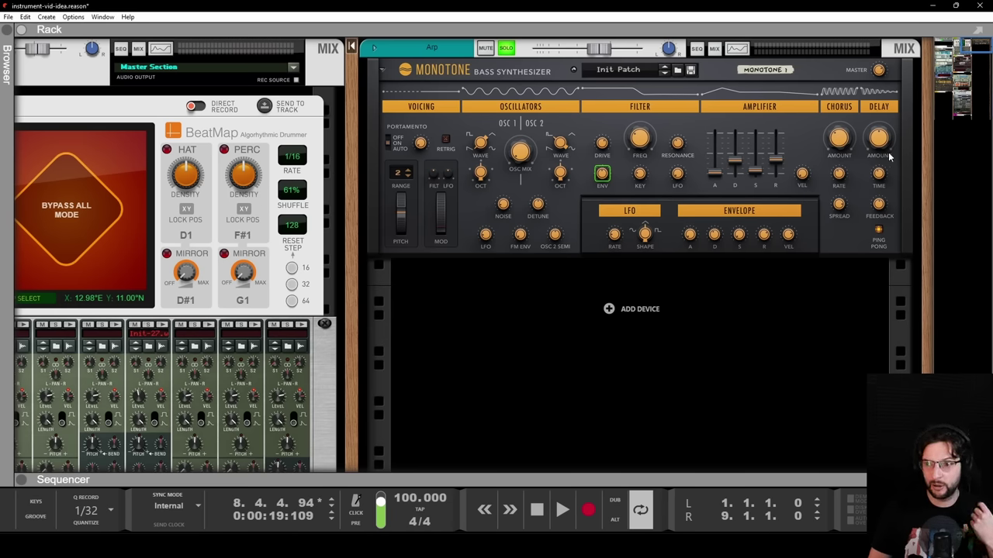
mouse_move(878, 146)
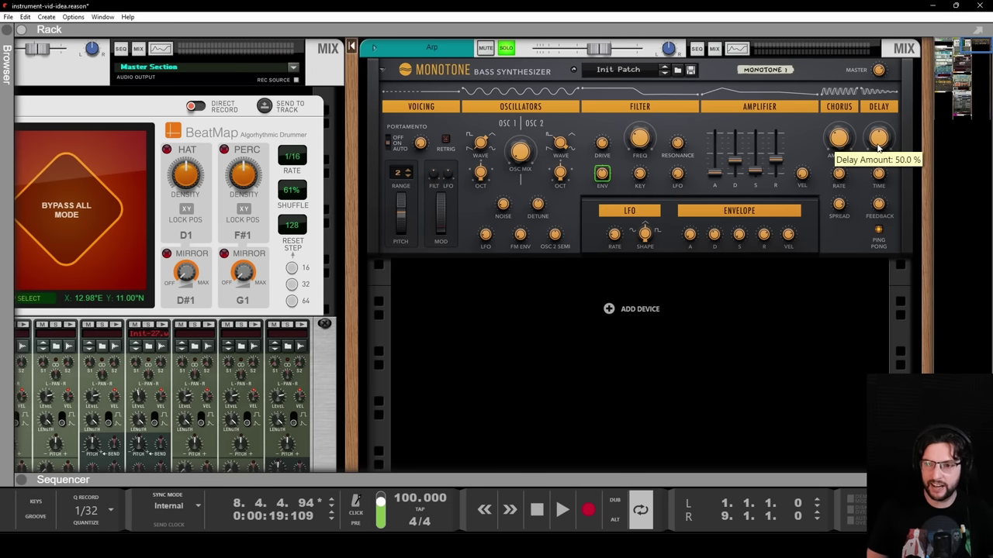
click(809, 127)
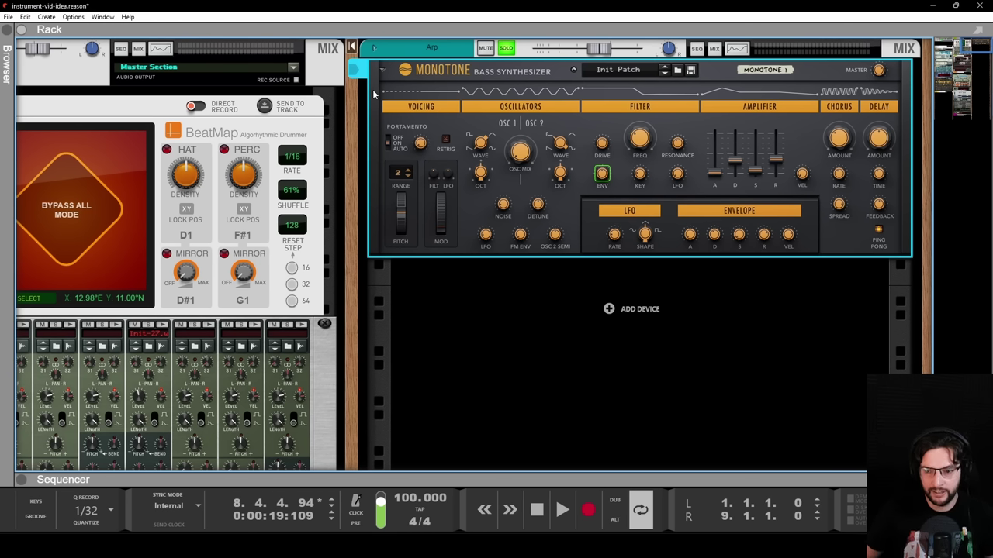
key(KP_0)
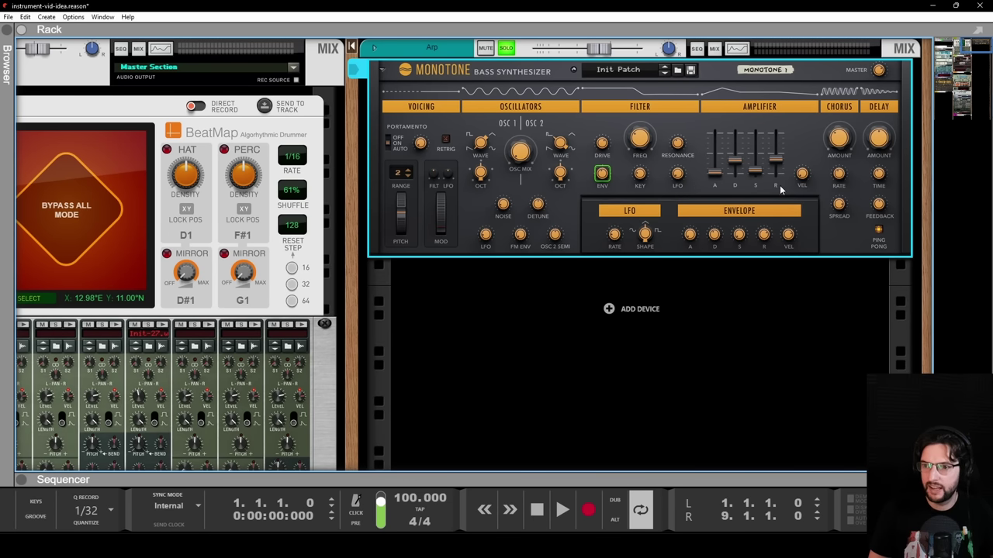
Play the song and raise the Monotone filter resonance to 57.5 %.
click(811, 419)
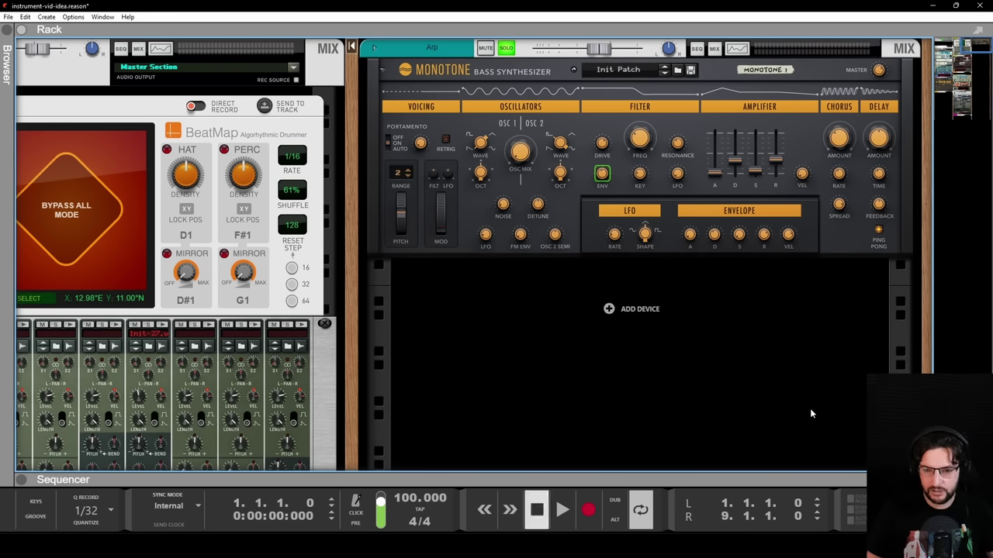
key(space)
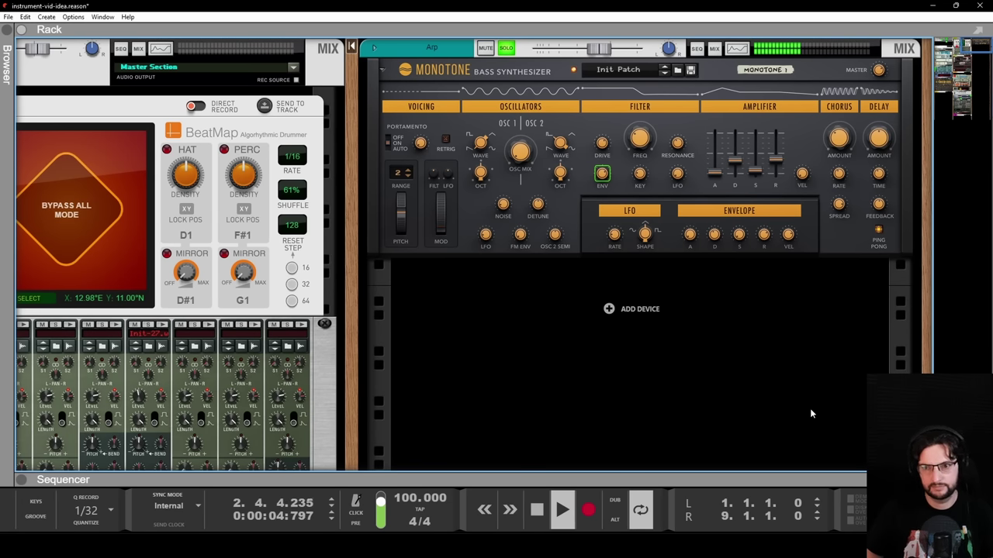
click(678, 147)
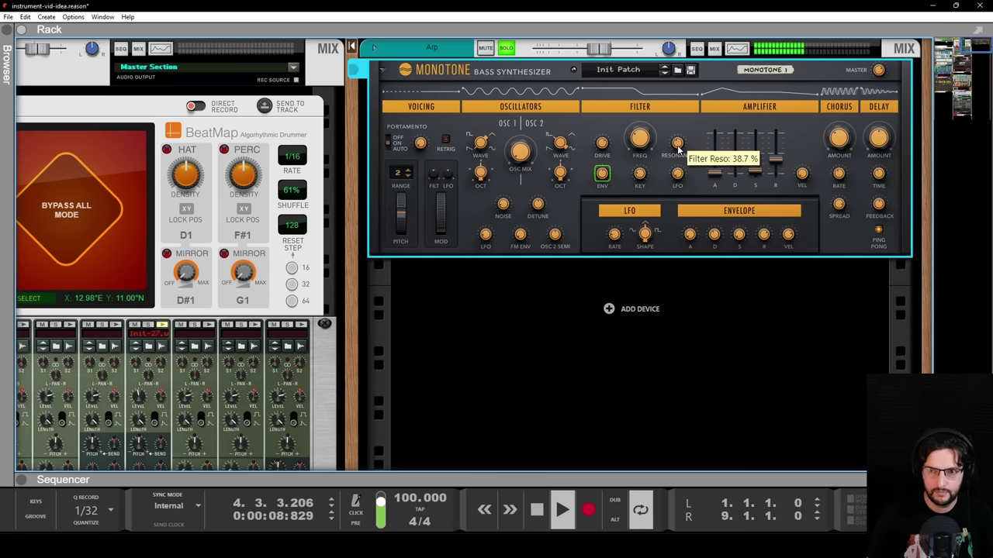
mouse_move(677, 150)
mouse_down()
mouse_move(695, 131)
mouse_move(696, 155)
mouse_up()
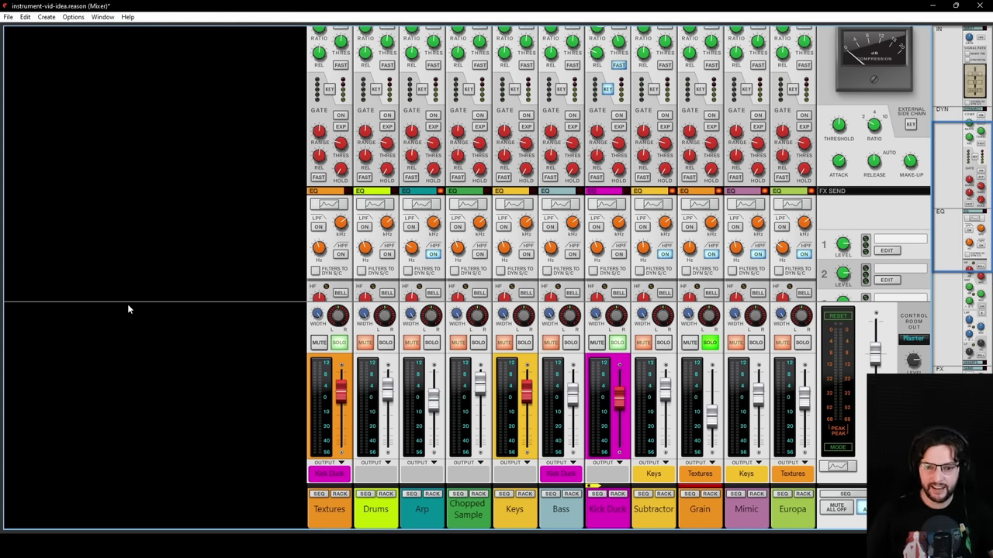
Show the rack and open Grain's sample browser at Octave Hall.aif.
key(F6)
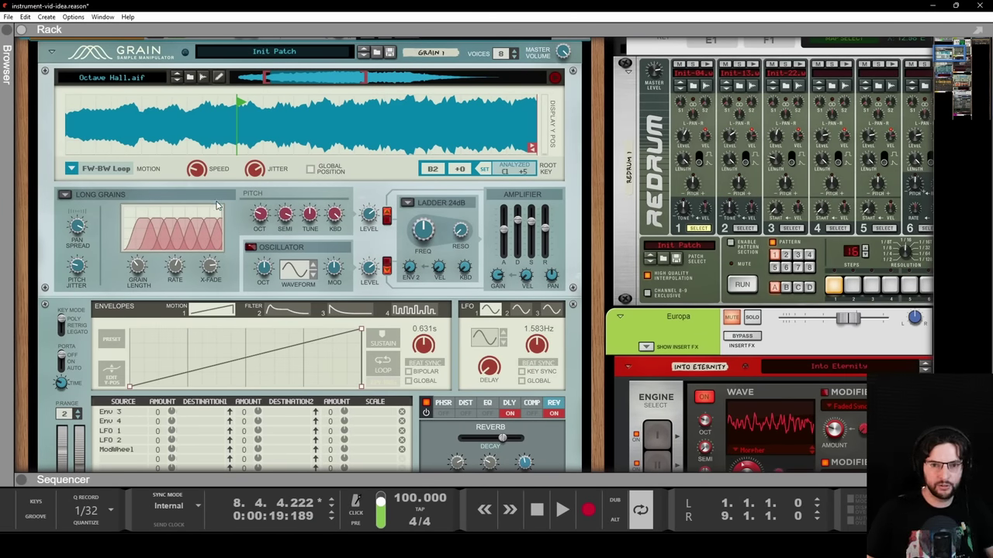
click(191, 77)
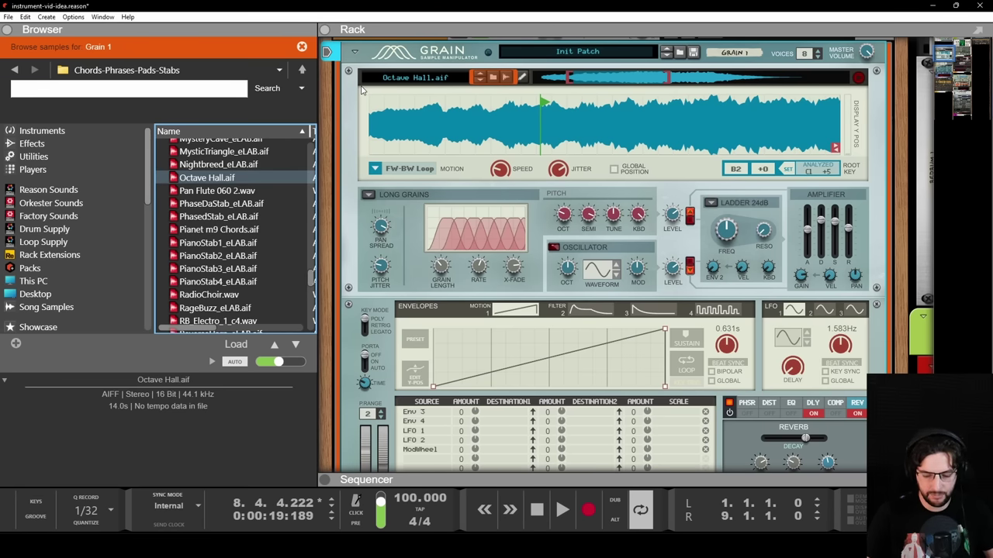
Restart the song from bar 1 with Grain's Octave Hall.aif sample in view.
key(Home)
key(space)
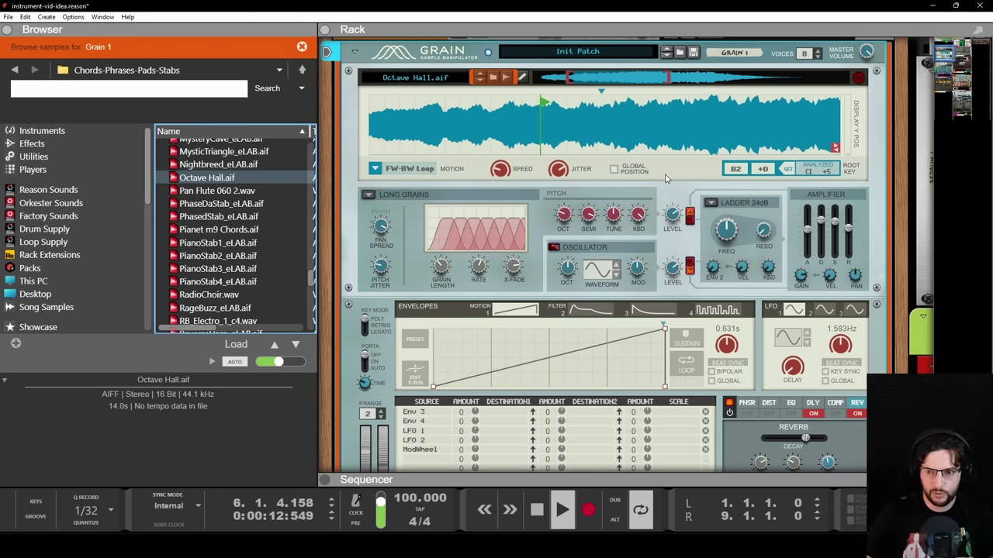
scroll(665, 178, down, 2)
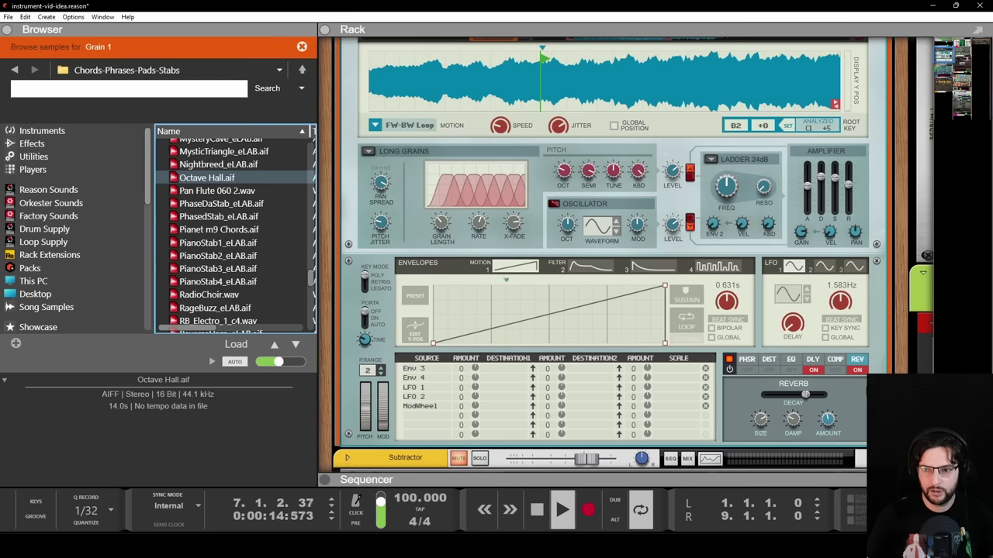
click(827, 420)
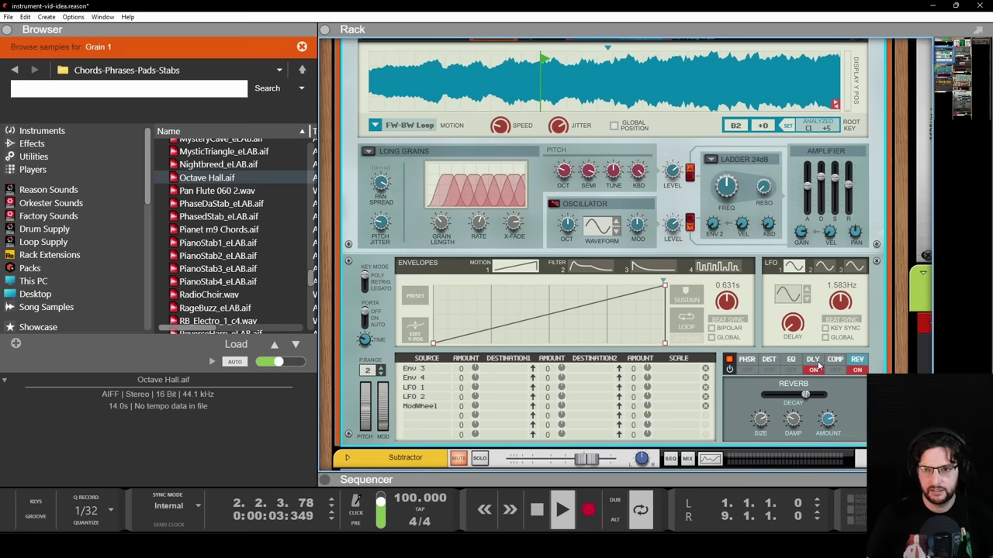
scroll(754, 317, up, 1)
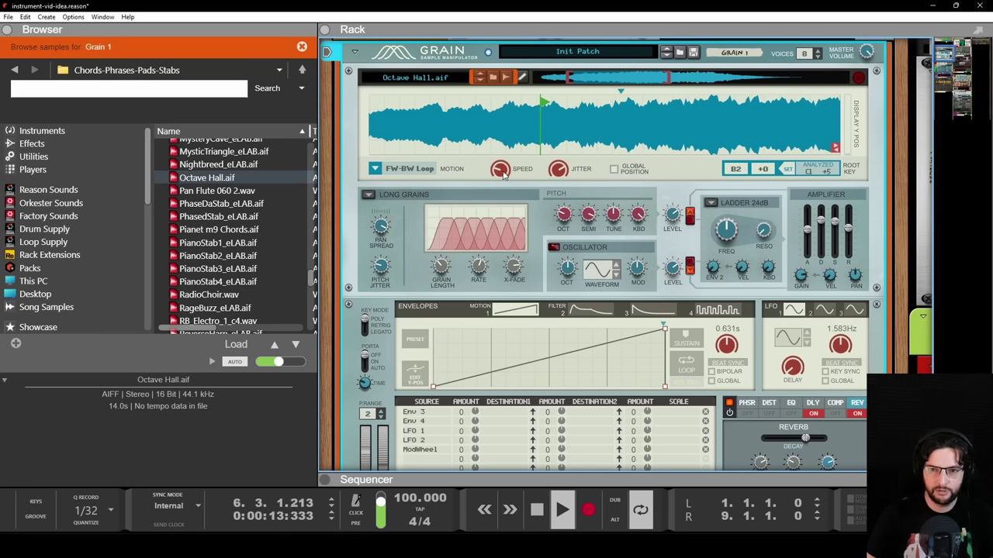
Raise Grain's motion SPEED knob to 109.3 %.
mouse_move(508, 172)
mouse_down()
mouse_move(518, 155)
mouse_move(515, 191)
mouse_up()
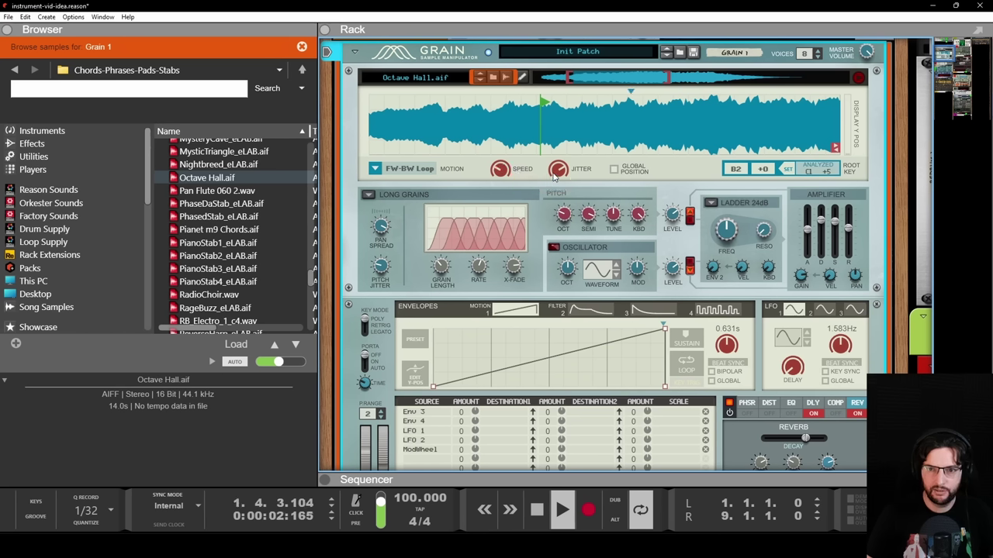
mouse_move(555, 175)
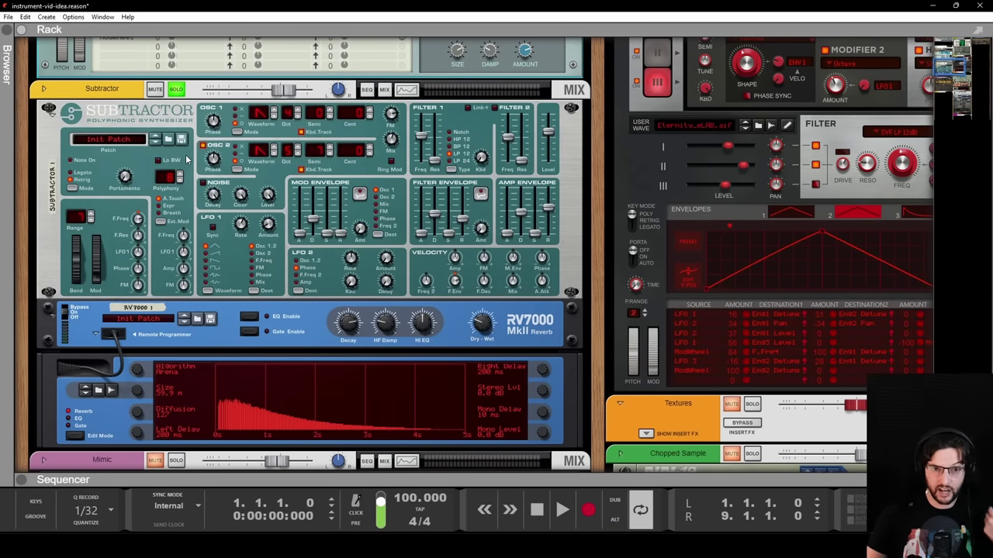
Select the Subtractor synthesizer and start playback to hear it.
click(164, 114)
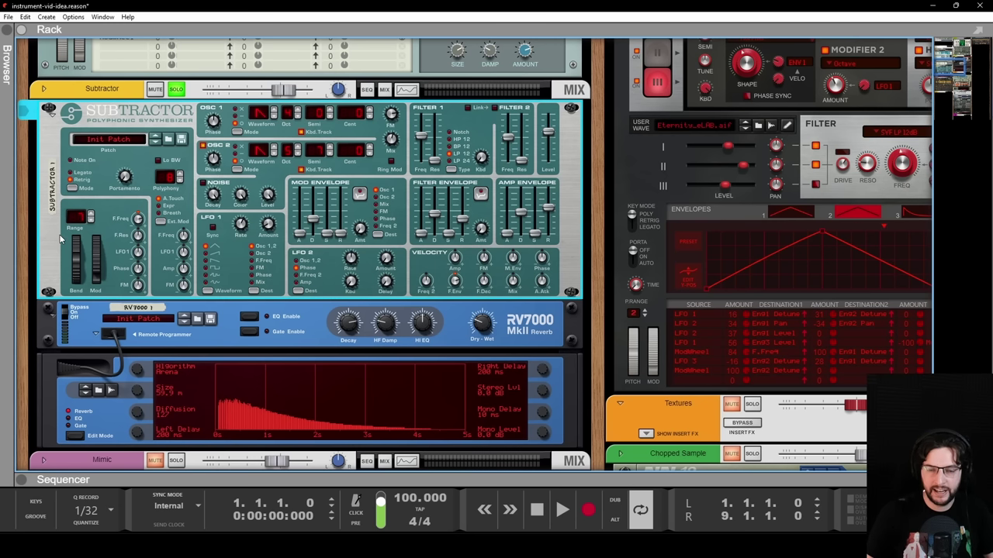
key(space)
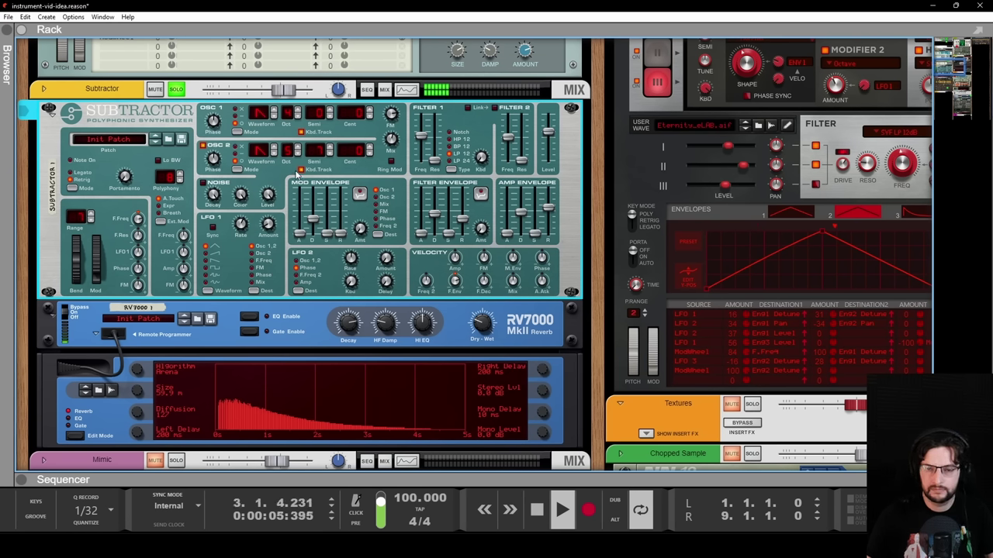
Nudge Subtractor's Filter 1 frequency from 68 to 74 and stop playback.
mouse_move(422, 139)
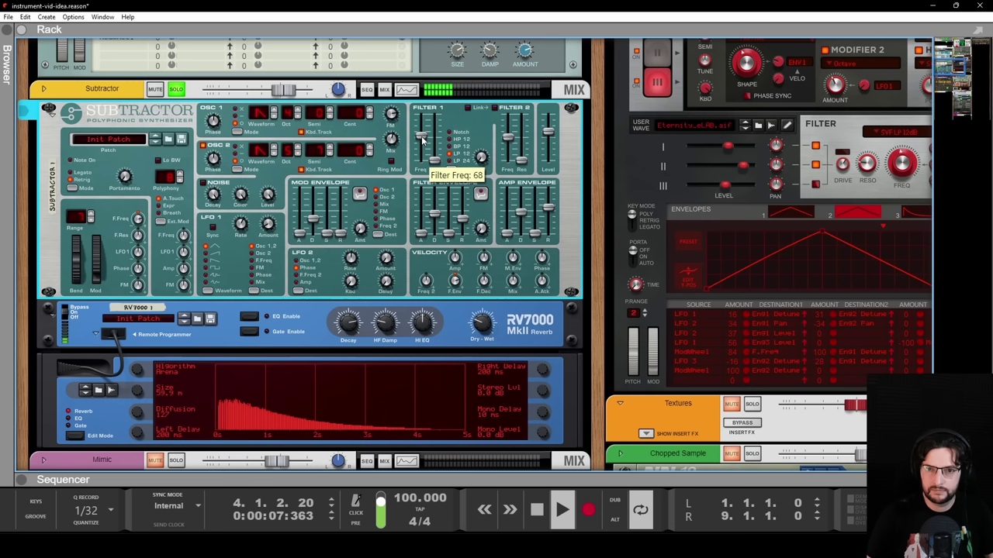
drag(422, 140, 425, 136)
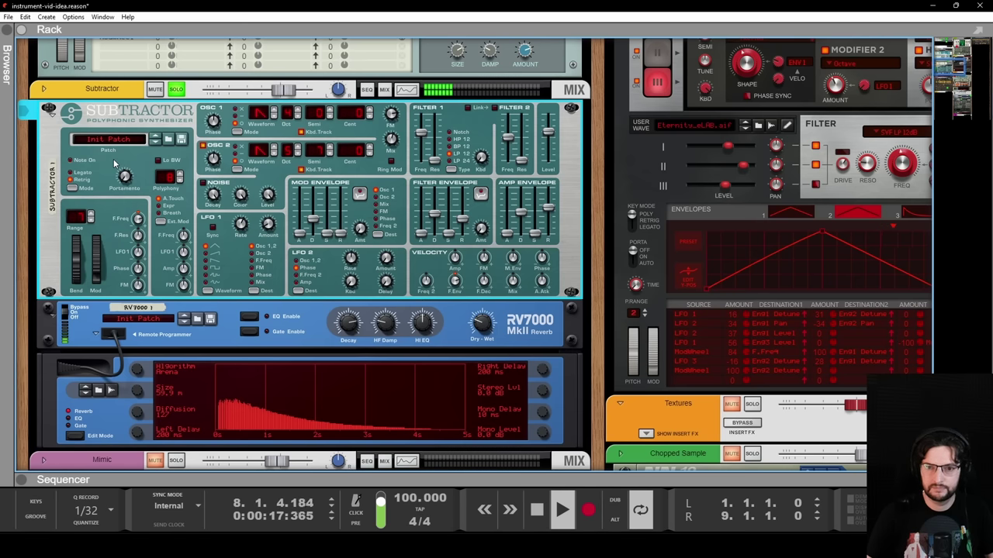
key(space)
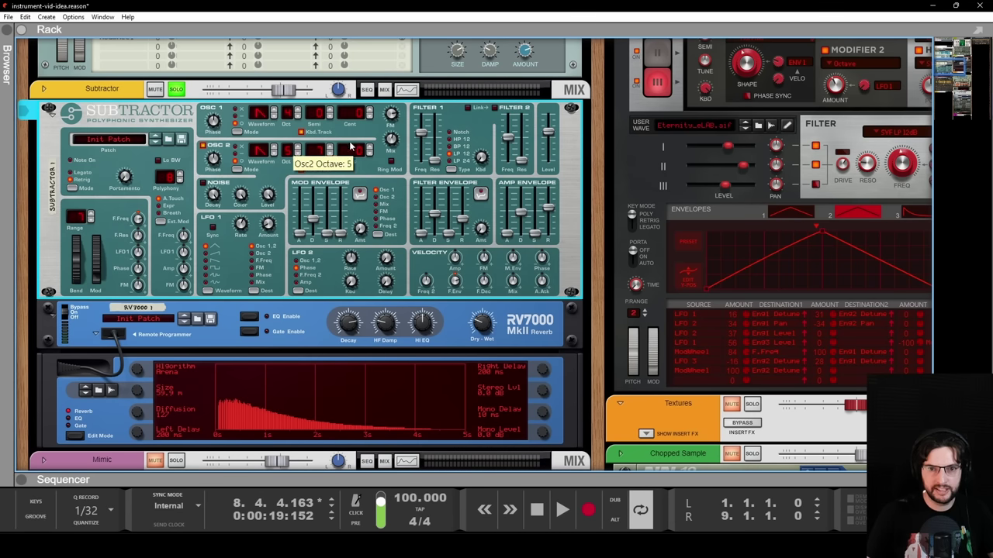
mouse_move(393, 114)
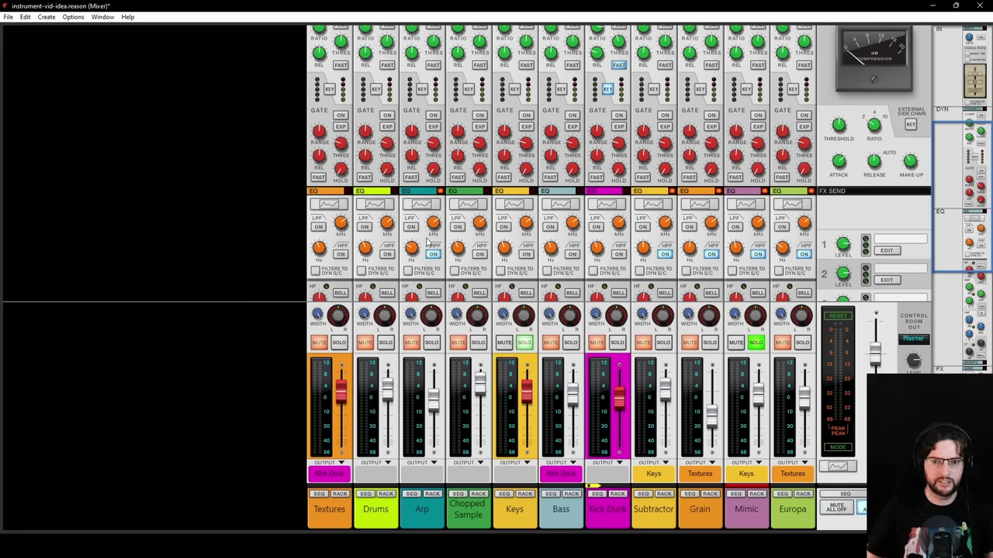
Show the Mimic sampler, compare its slot 1 and 2 samples, and play the Space Zither part.
key(F6)
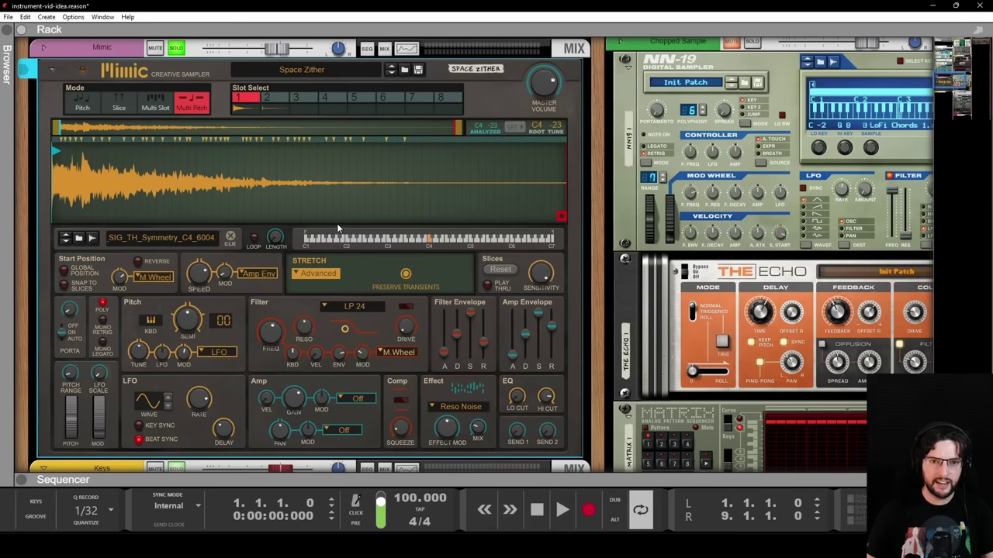
click(506, 114)
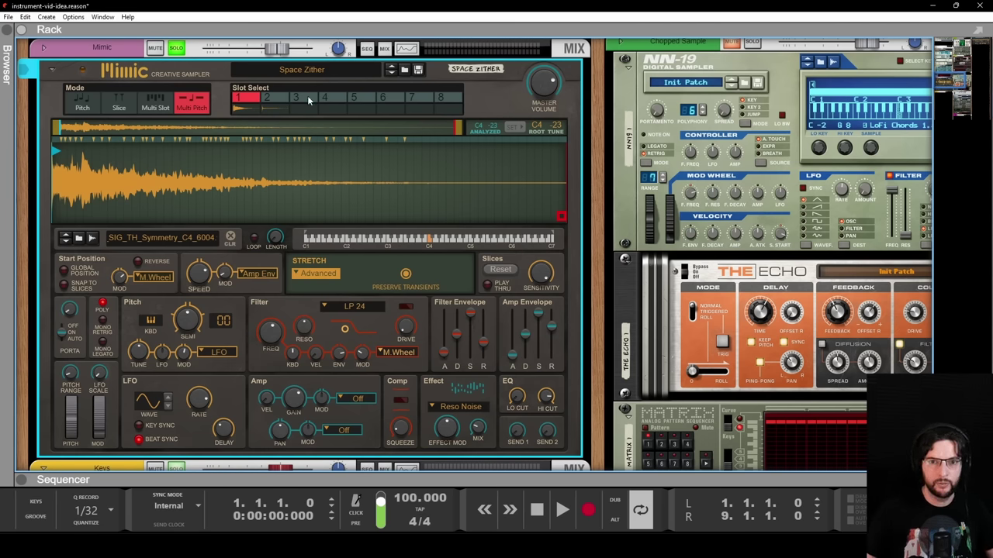
click(267, 99)
click(252, 98)
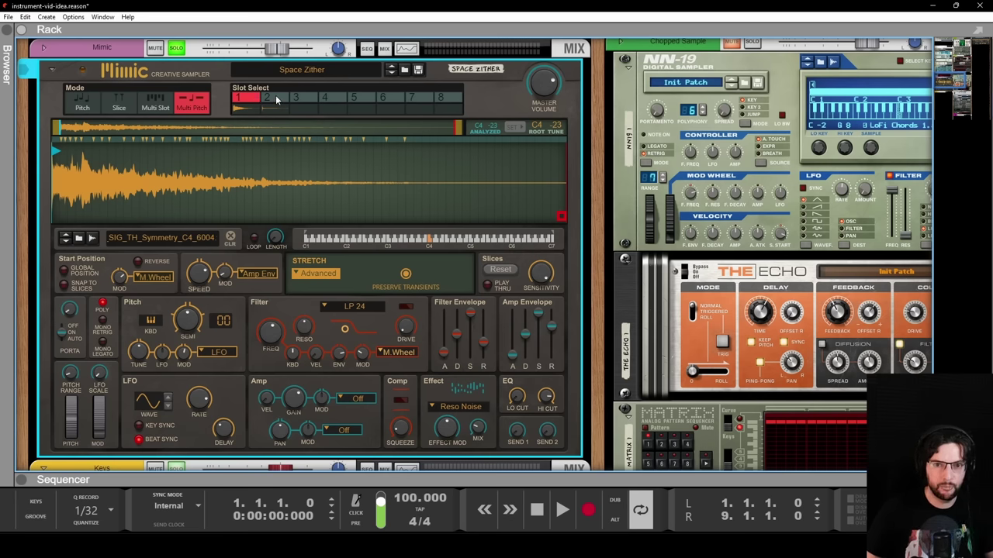
click(276, 100)
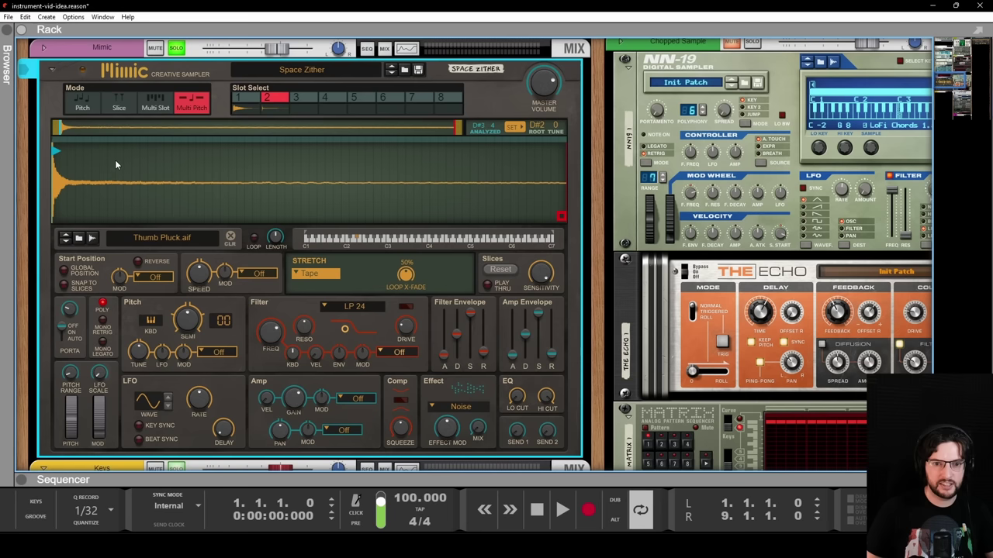
click(247, 99)
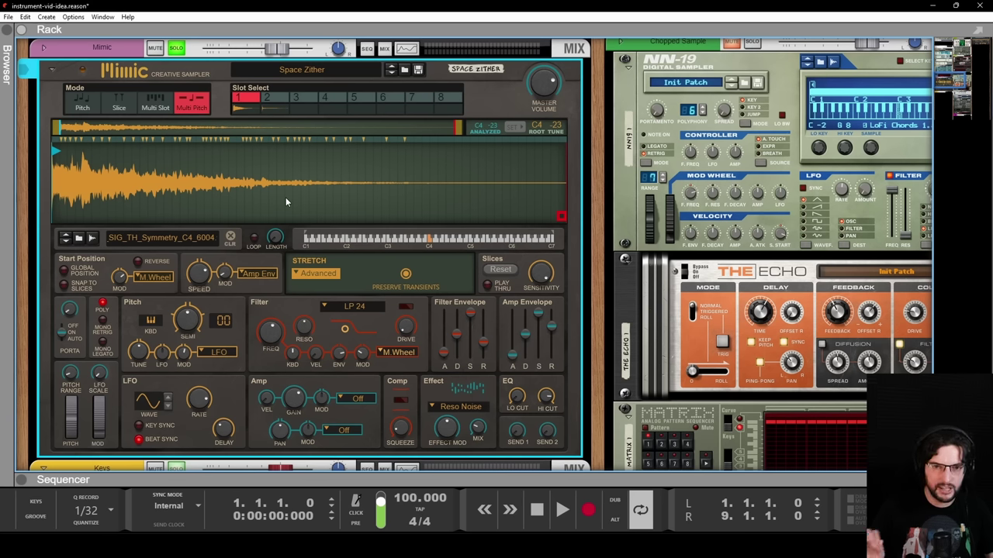
key(space)
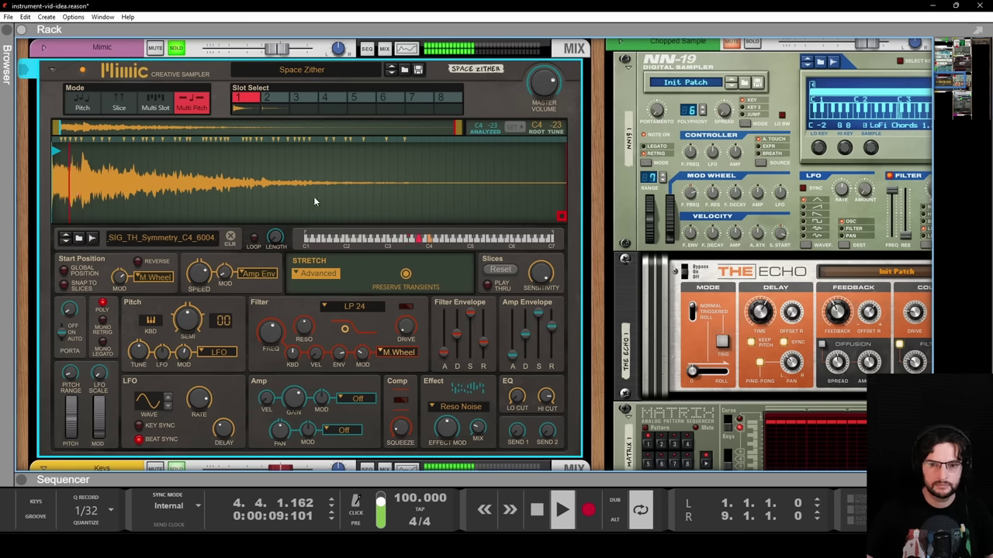
key(space)
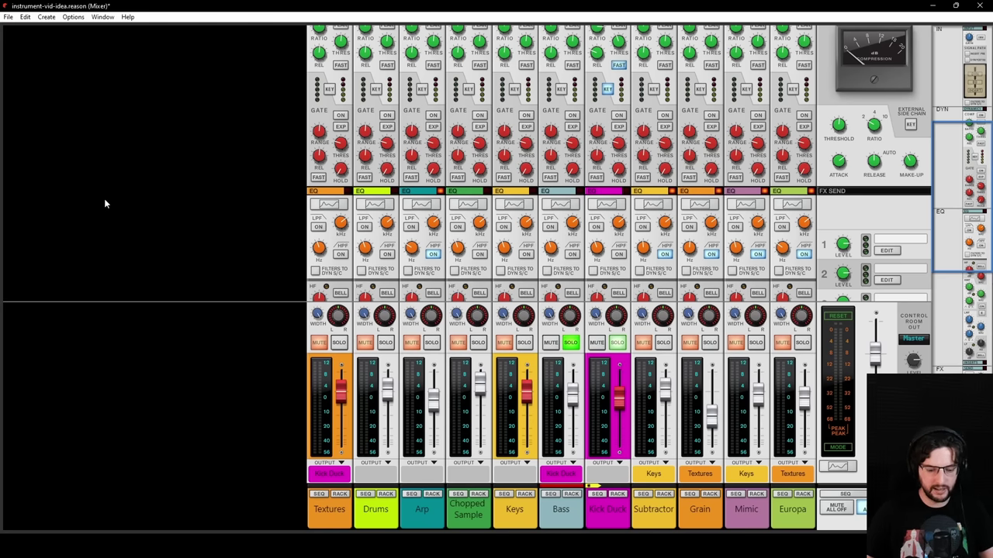
In the rack, enable Thor's first rotary assignment button.
key(F6)
scroll(372, 181, down, 2)
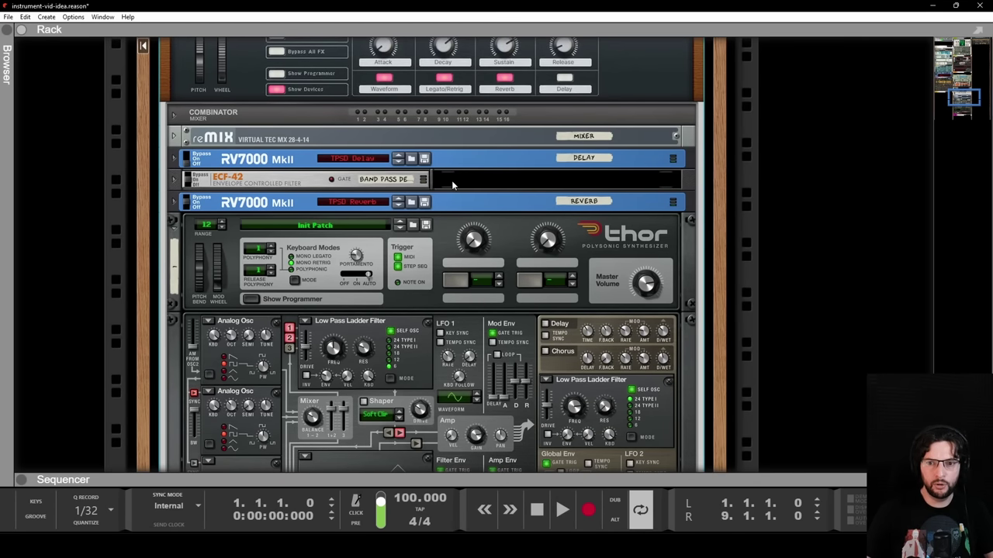
scroll(453, 132, down, 4)
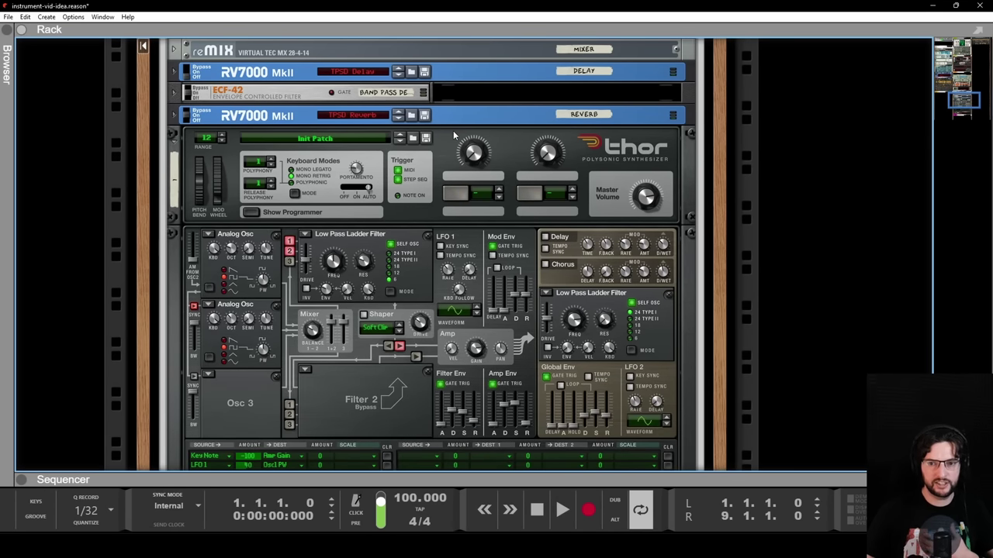
drag(453, 130, 443, 166)
scroll(445, 161, down, 2)
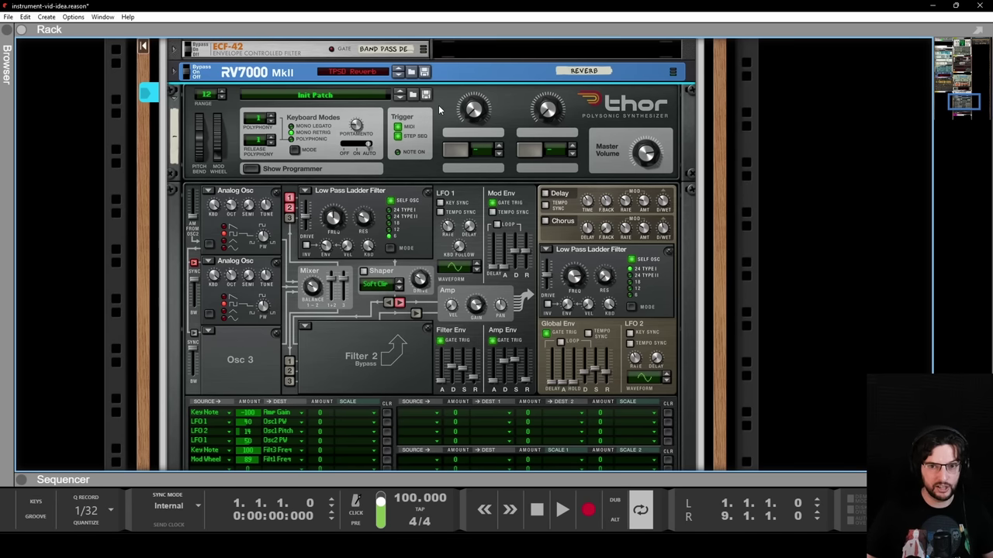
click(451, 153)
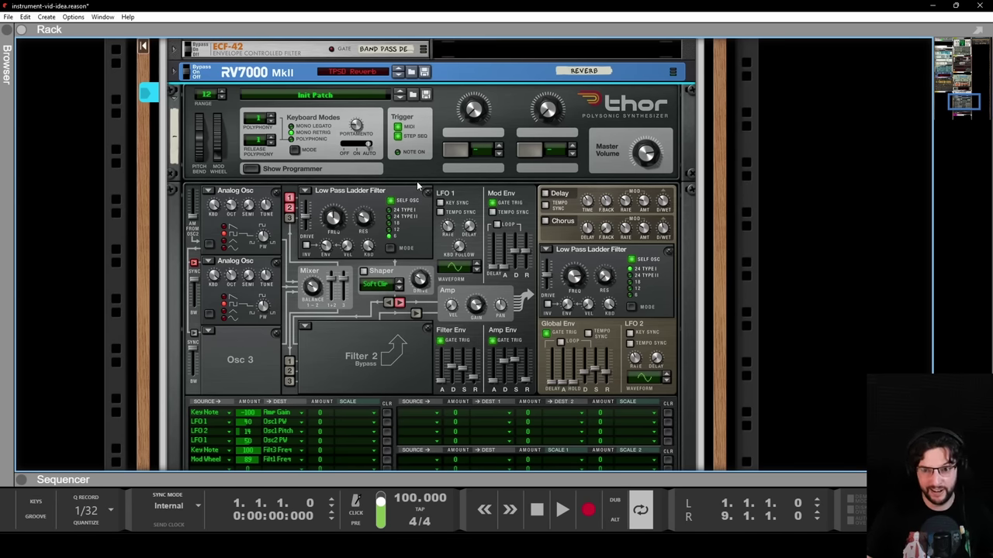
Select the TPSD - Bass - Roygbiv Combinator above Thor.
scroll(422, 182, up, 3)
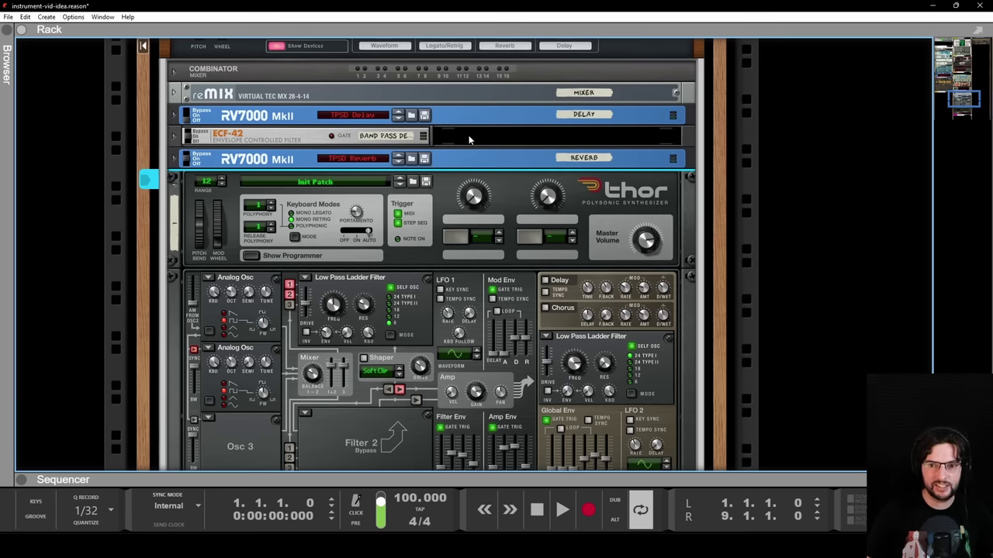
scroll(469, 135, up, 1)
scroll(649, 95, up, 2)
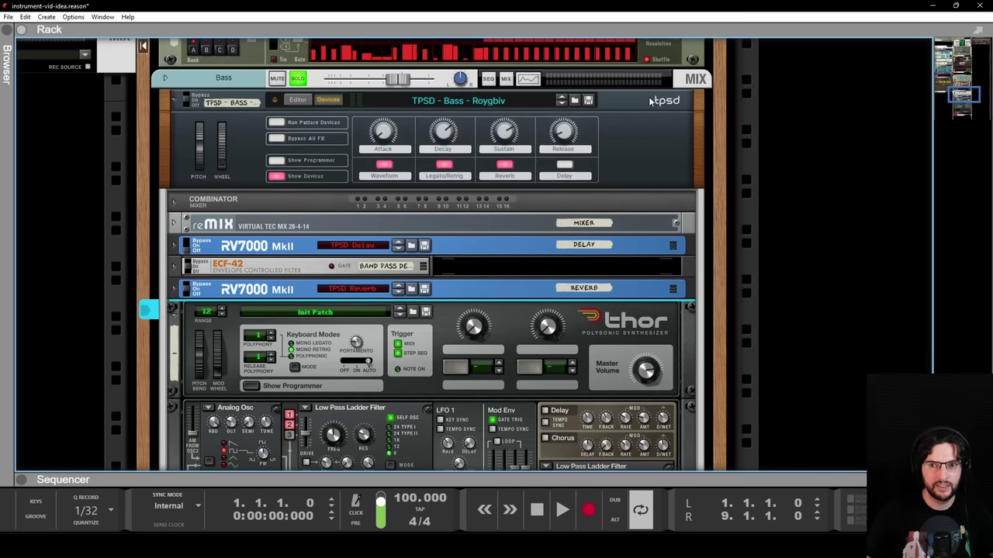
click(641, 141)
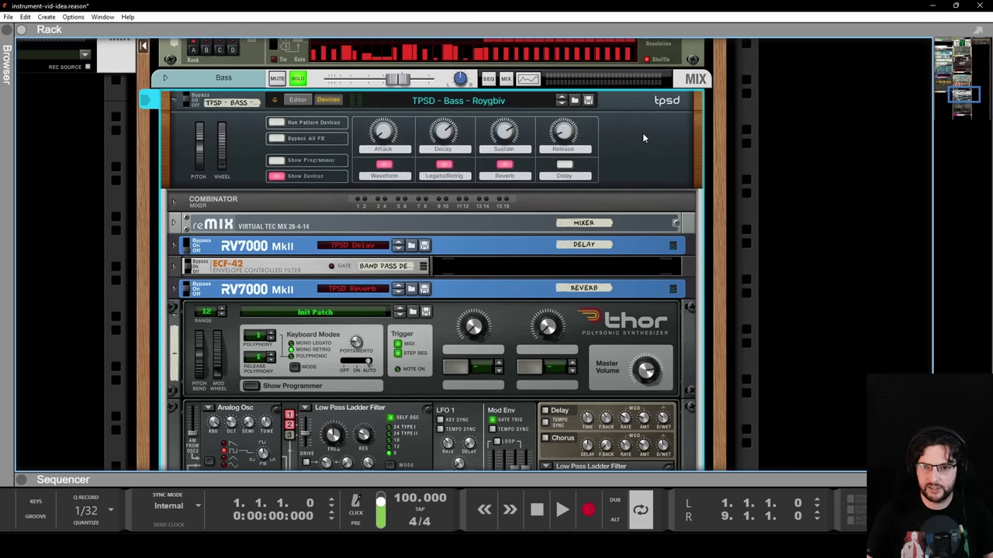
Play and stop the TPSD Bass part, then scroll through the Combinator's devices.
key(space)
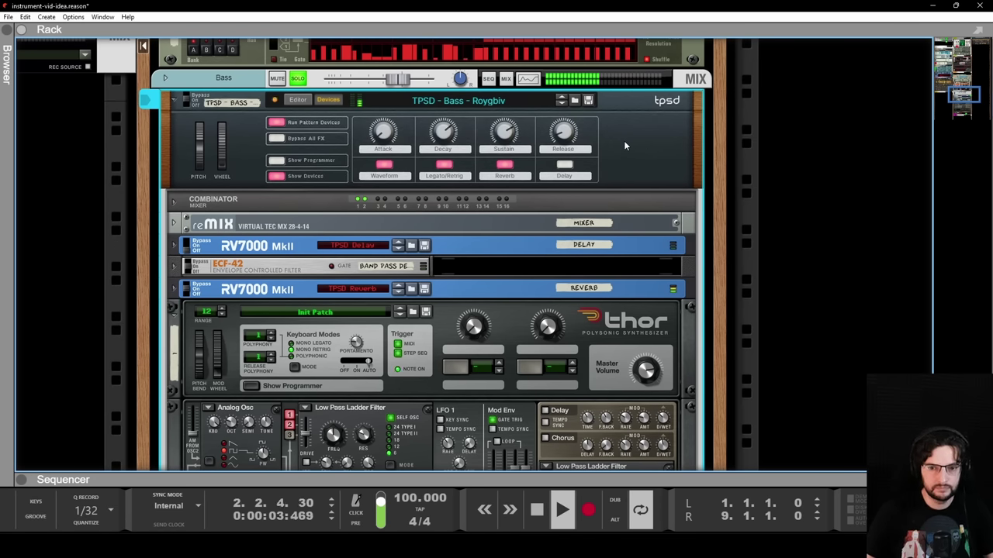
key(space)
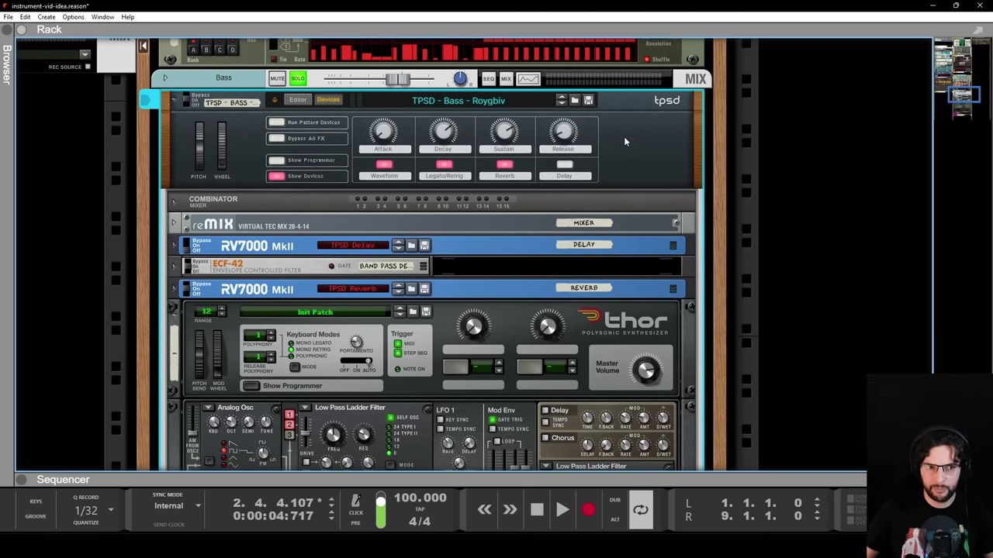
scroll(587, 205, down, 1)
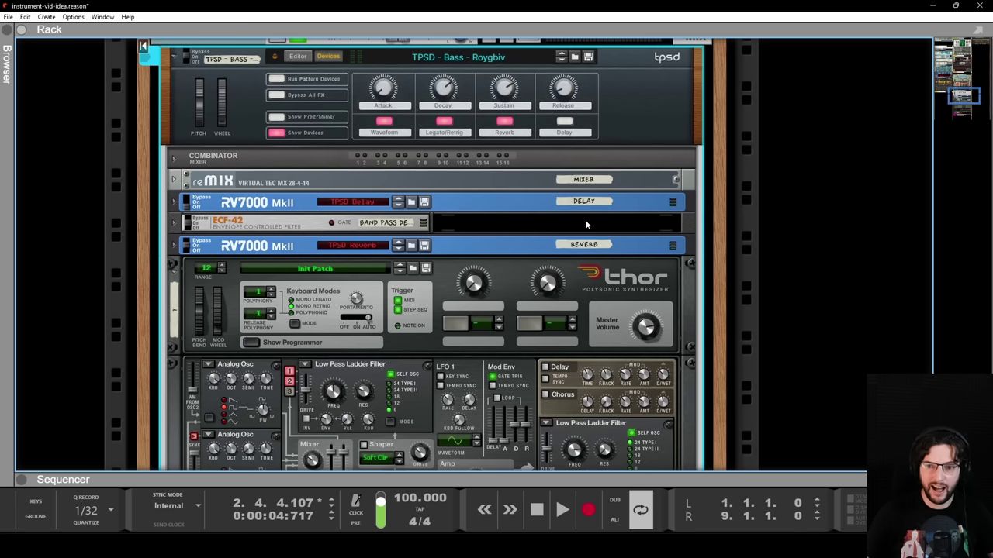
scroll(671, 203, down, 1)
scroll(616, 207, down, 1)
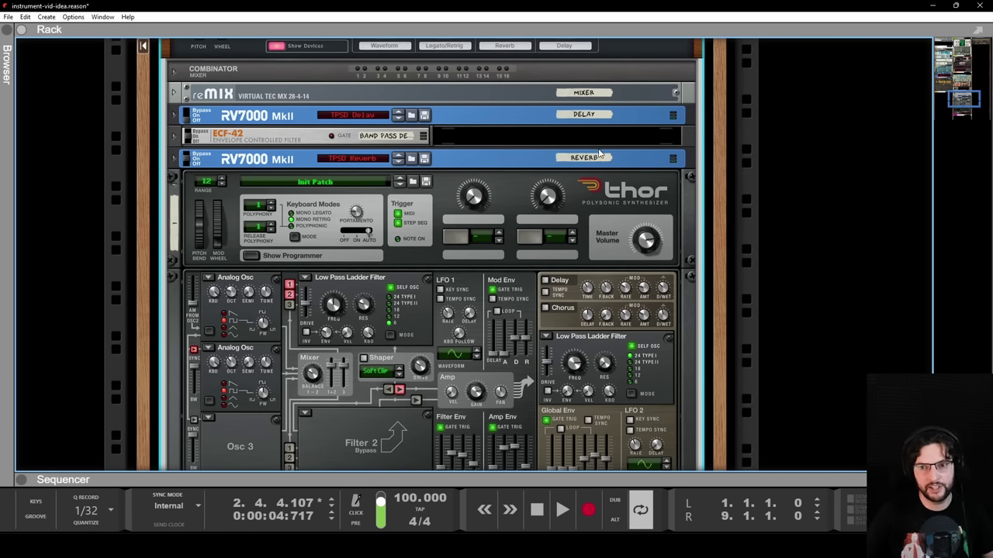
scroll(596, 138, up, 3)
scroll(638, 134, up, 1)
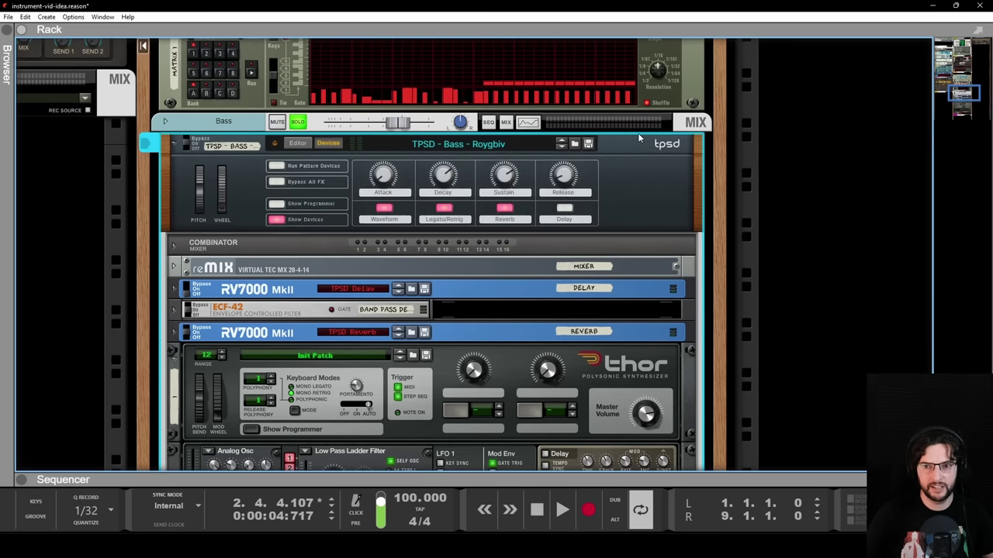
scroll(640, 175, down, 1)
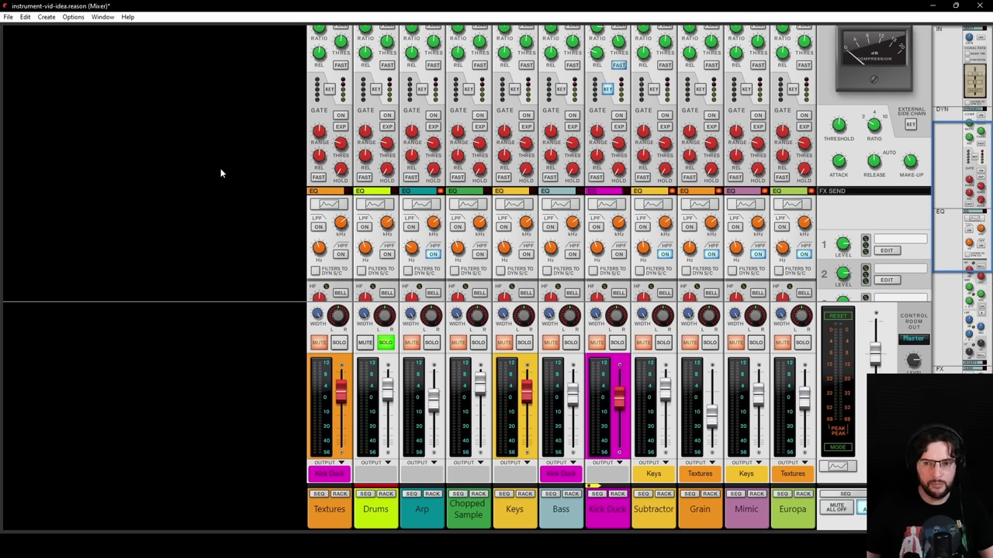
In the rack, select the Redrum drum machine.
key(F6)
scroll(325, 140, down, 3)
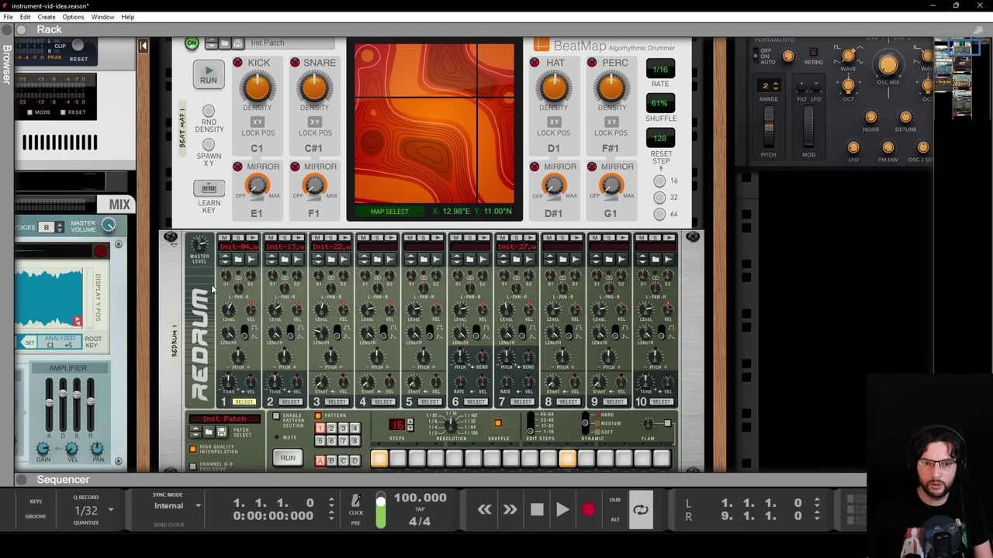
scroll(212, 290, down, 1)
click(206, 250)
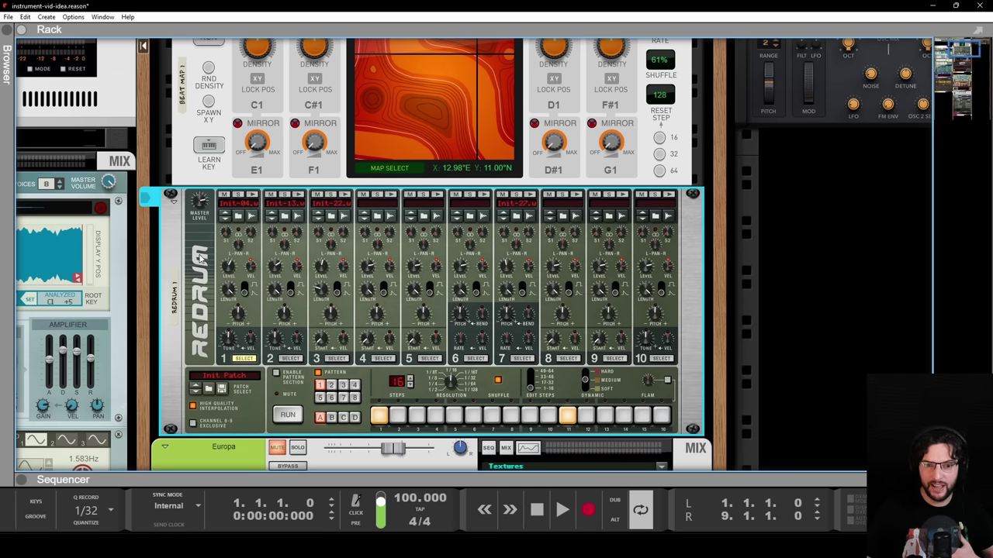
Select the BeatMap algorithmic drummer sitting above Redrum.
scroll(200, 258, down, 1)
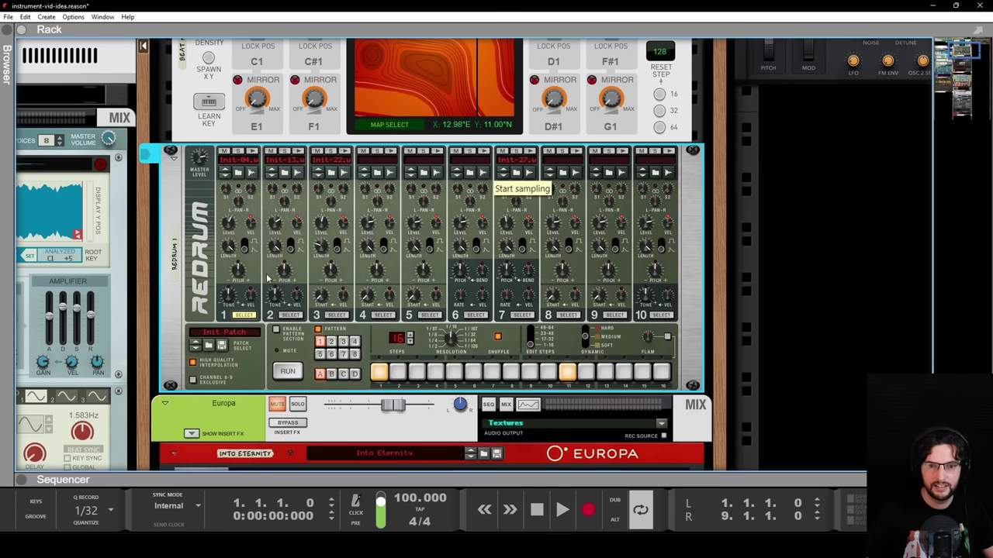
scroll(263, 297, up, 4)
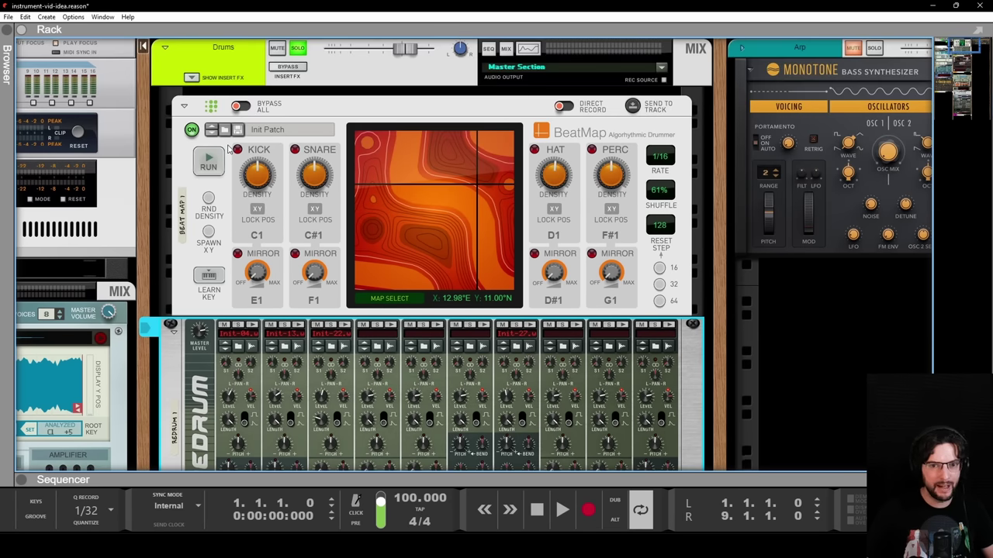
scroll(230, 148, up, 1)
click(237, 189)
scroll(237, 189, down, 1)
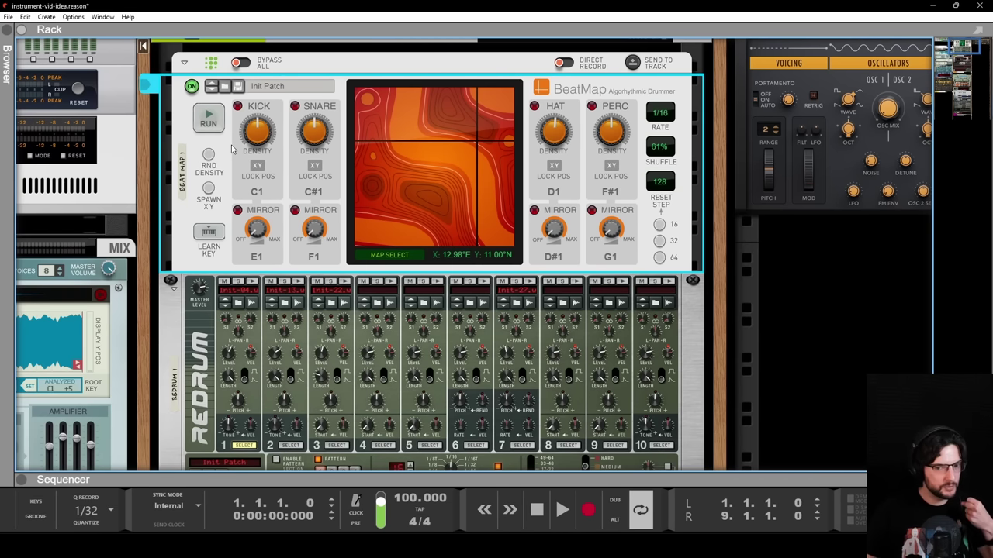
scroll(282, 133, left, 1)
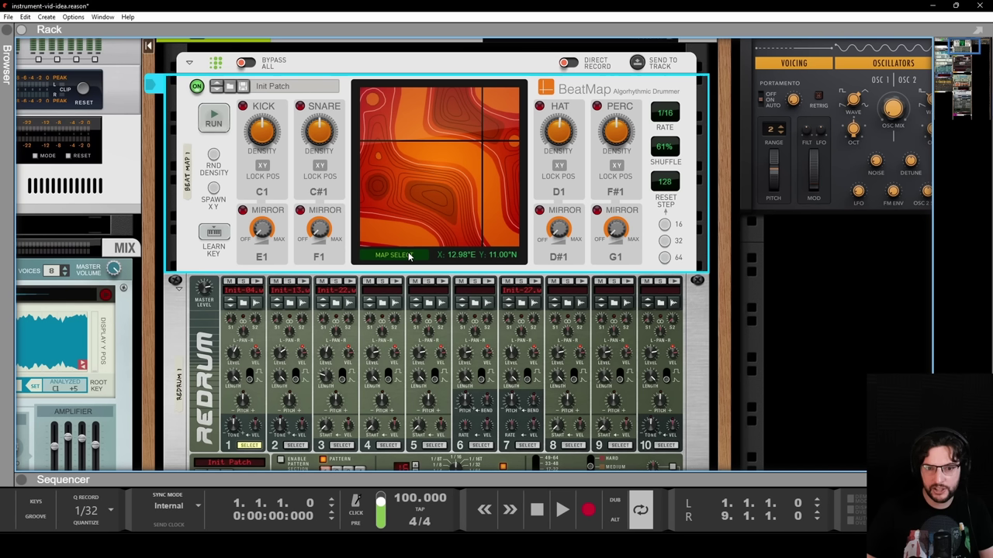
Run BeatMap, raise its Perc and Kick densities (Kick to about 97%), then stop it.
click(222, 118)
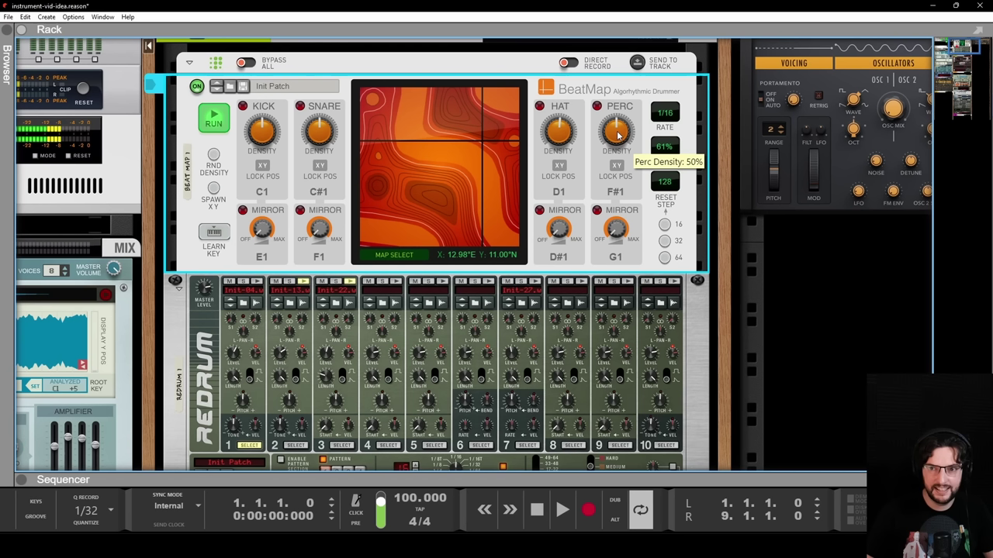
mouse_move(618, 135)
mouse_down()
mouse_move(633, 111)
mouse_move(629, 130)
mouse_up()
drag(263, 134, 284, 125)
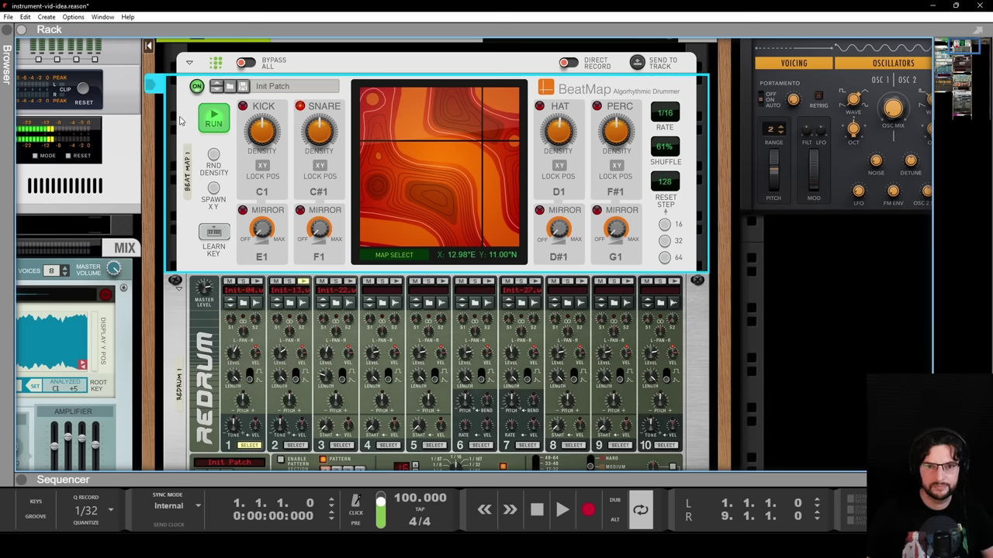
click(215, 124)
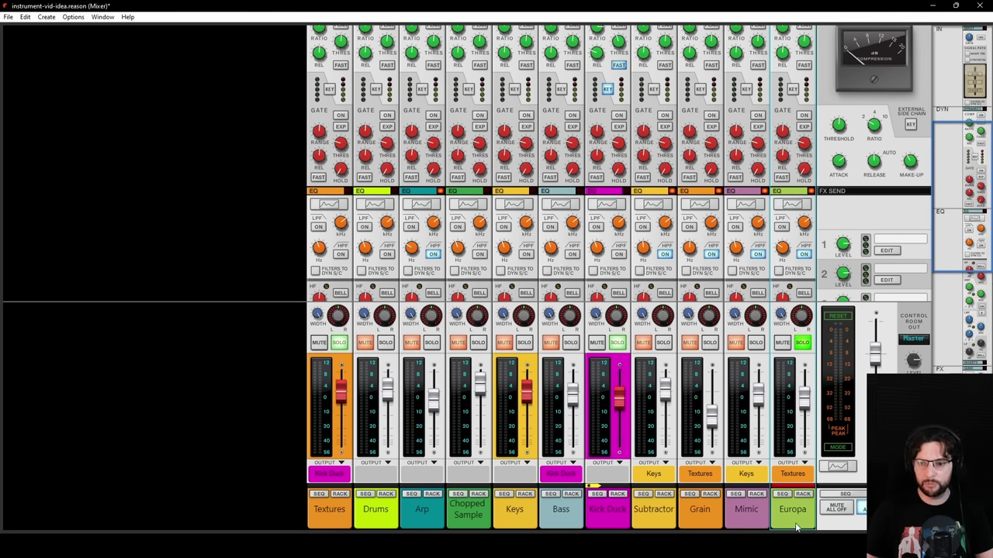
Select the Europa channel and bring up the Europa synth in the rack.
click(267, 228)
key(F7)
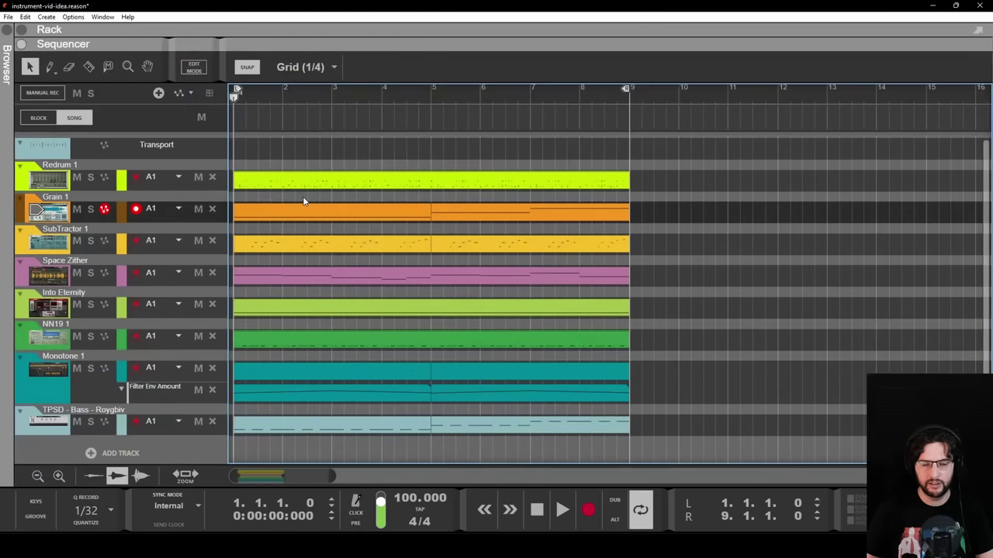
key(F6)
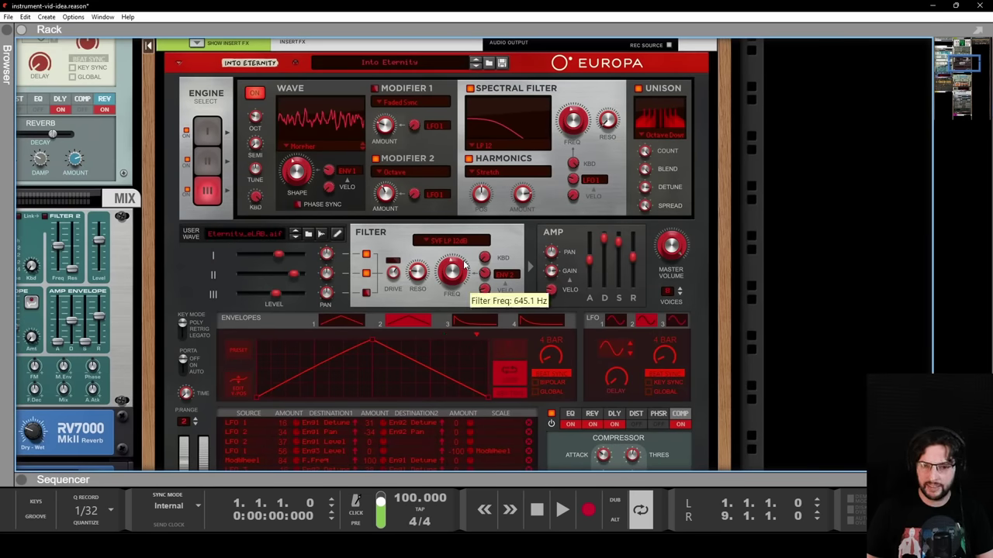
click(391, 243)
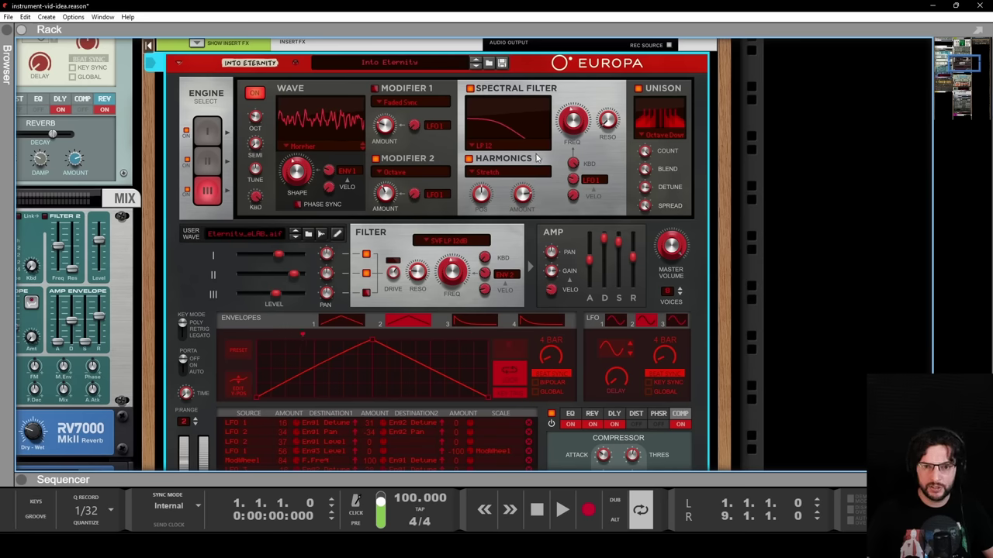
Play the Into Eternity Europa part, then stop it around bar 7.
scroll(313, 87, up, 1)
scroll(385, 200, down, 1)
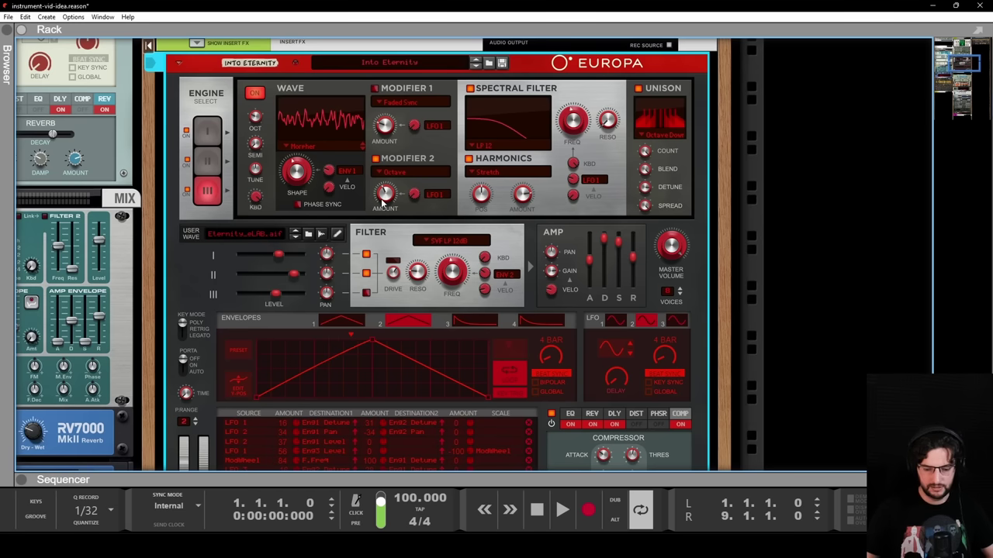
key(space)
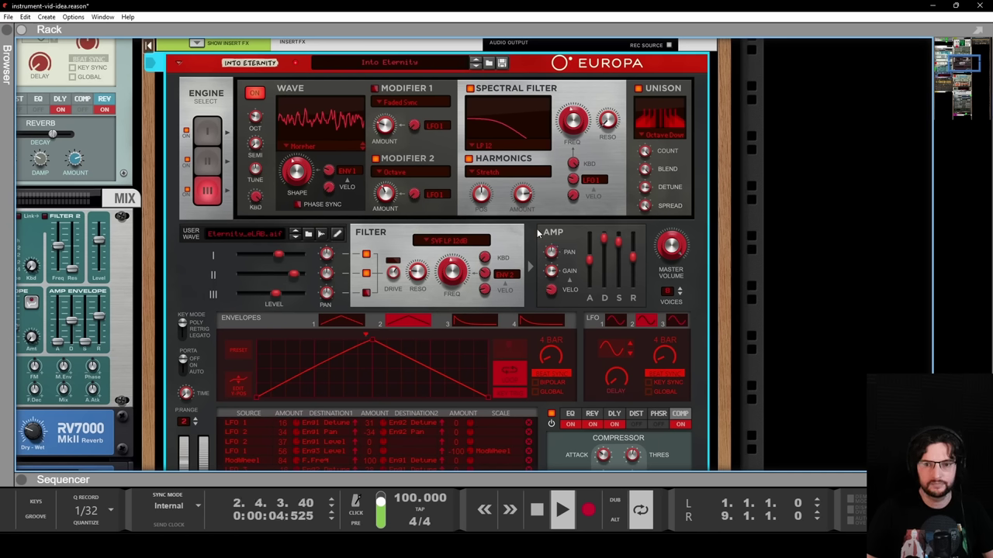
scroll(538, 229, down, 1)
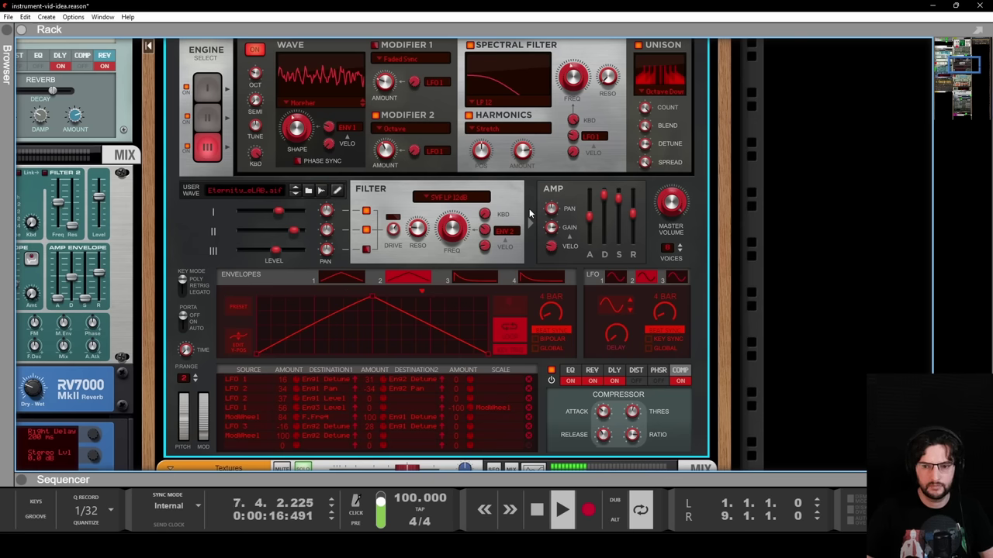
key(space)
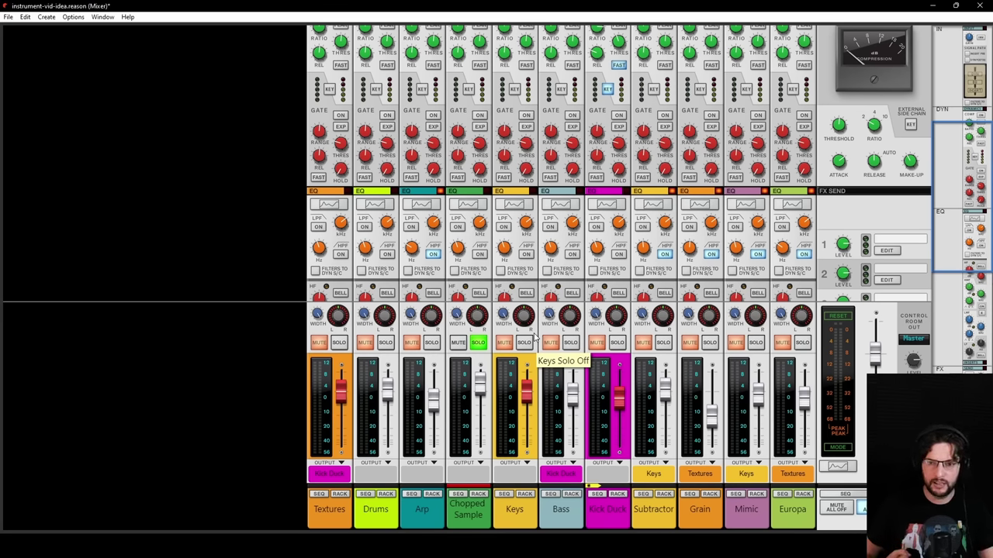
In the rack Browser, choose LoFi Chords 1.aif for the NN-19 and stop its preview.
key(F6)
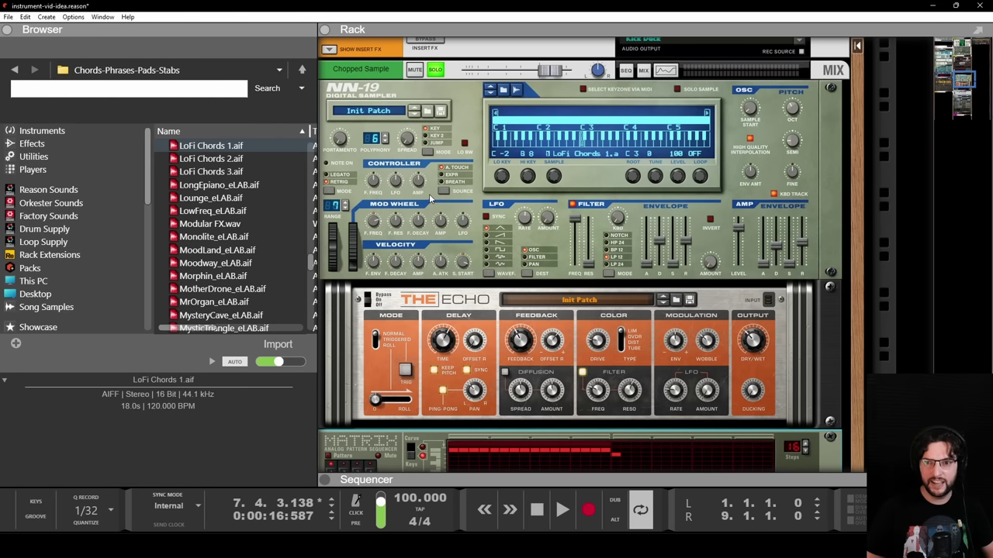
click(262, 148)
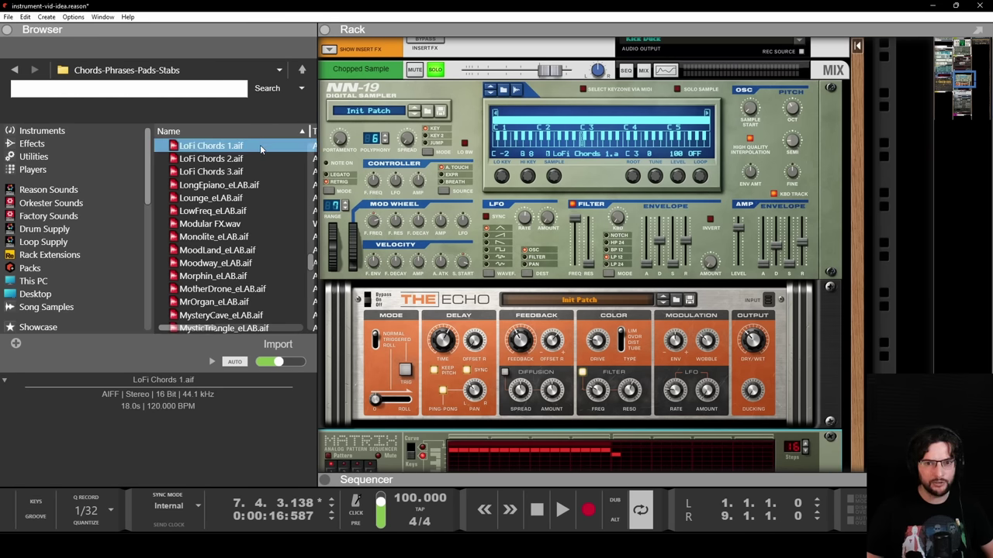
click(213, 365)
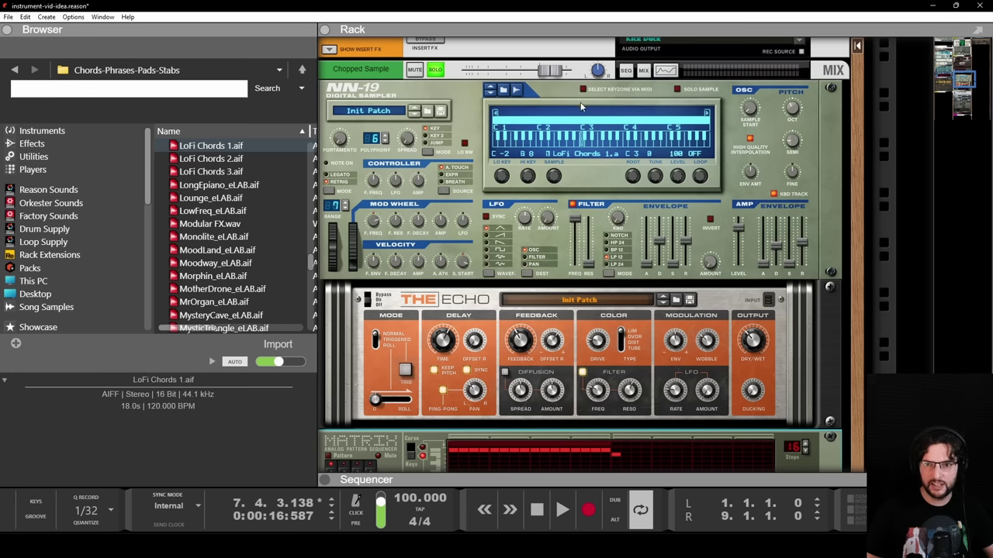
scroll(581, 106, down, 1)
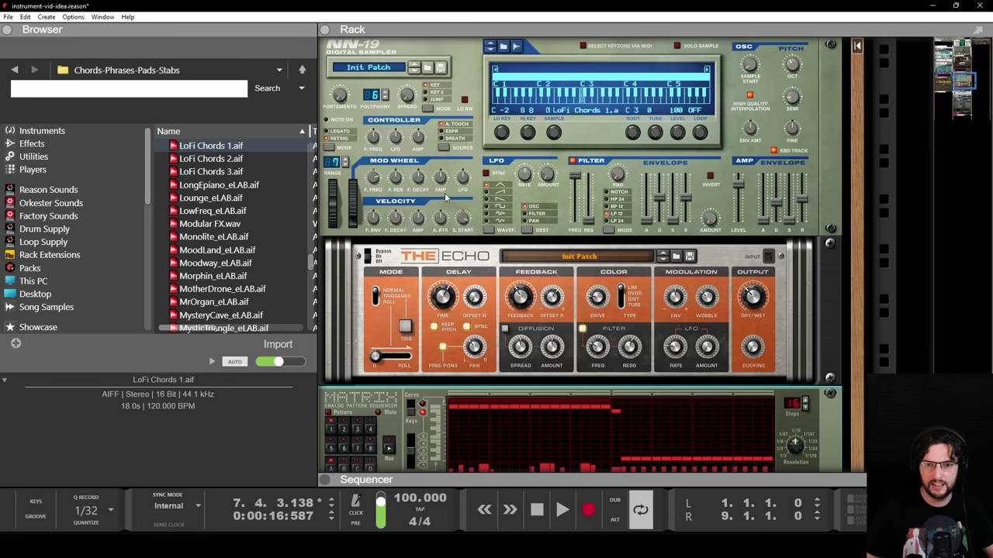
mouse_move(464, 224)
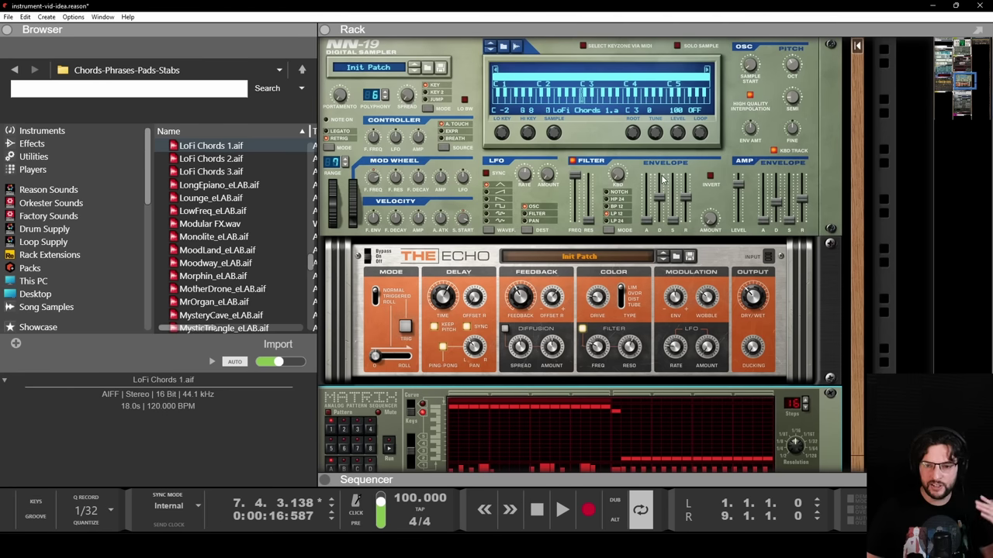
mouse_move(661, 178)
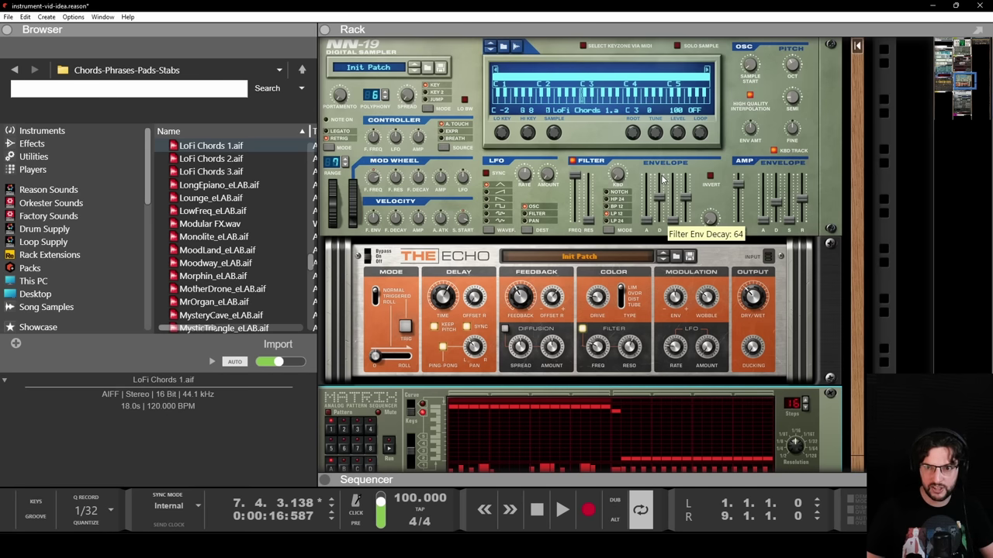
scroll(535, 186, down, 1)
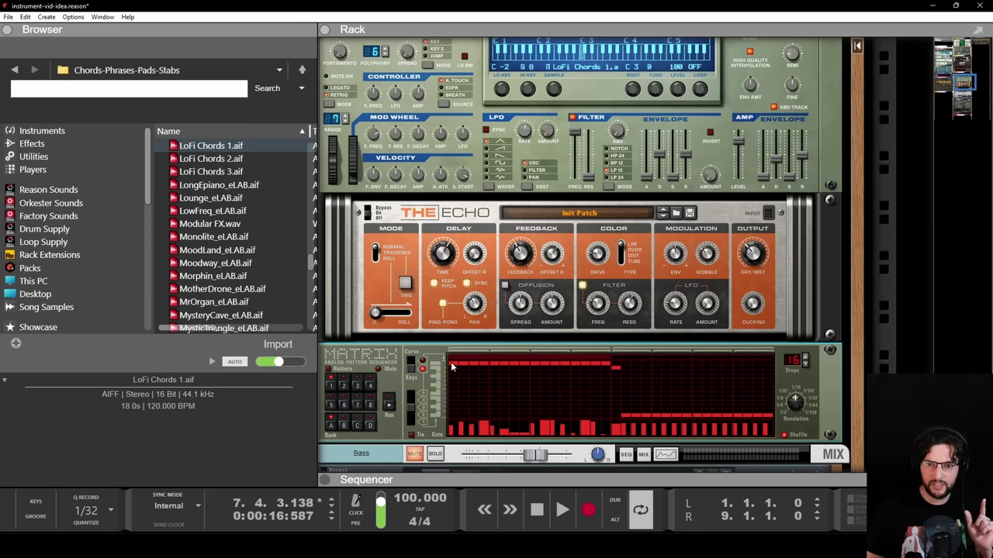
Run the Matrix pattern and raise the NN-19's sample start from 6 to 67.
click(390, 405)
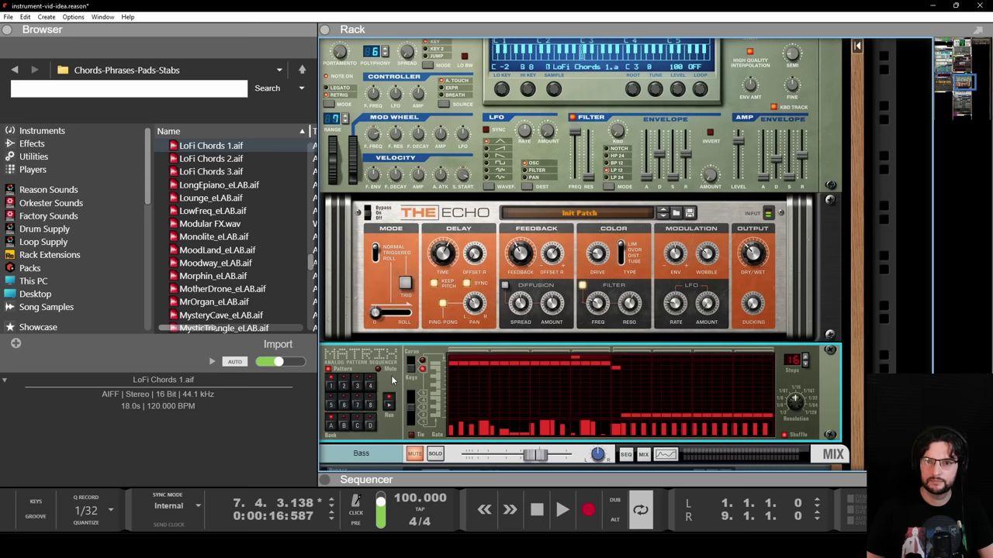
scroll(742, 110, up, 2)
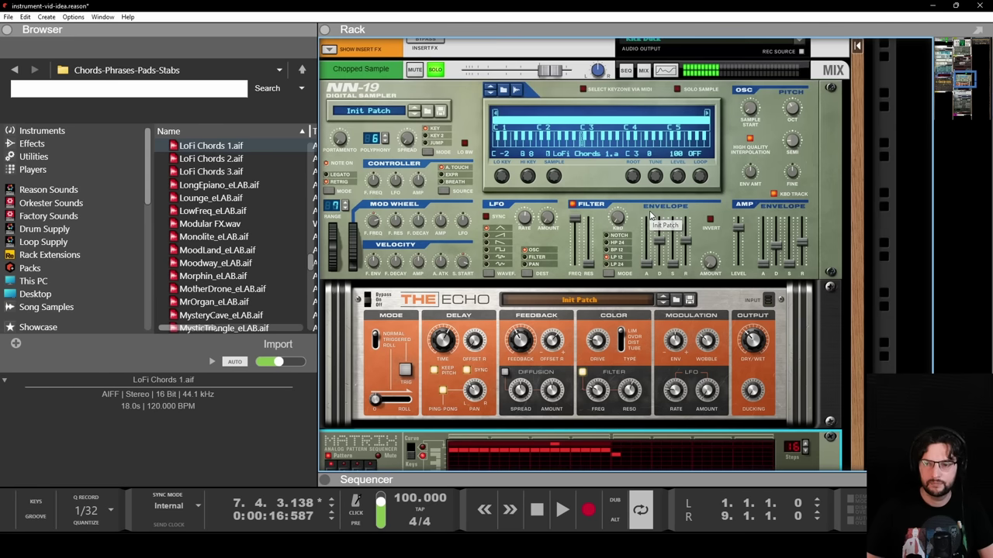
click(749, 110)
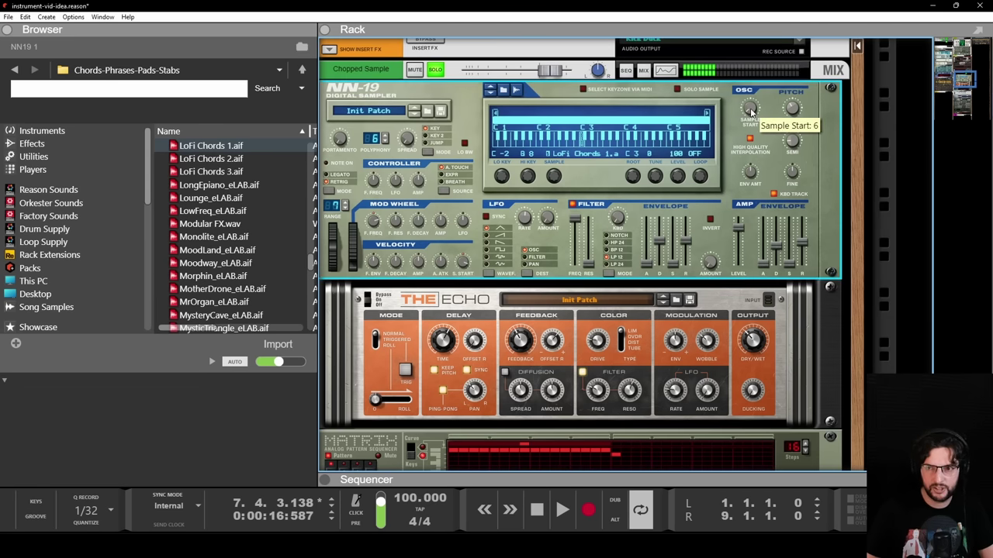
mouse_move(750, 110)
mouse_down()
mouse_move(766, 70)
mouse_move(761, 117)
mouse_up()
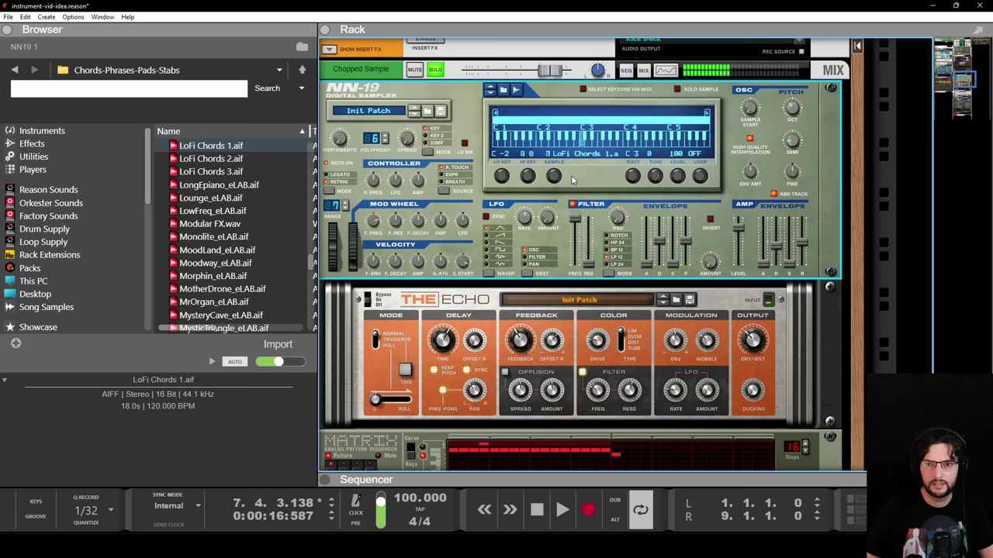
click(241, 159)
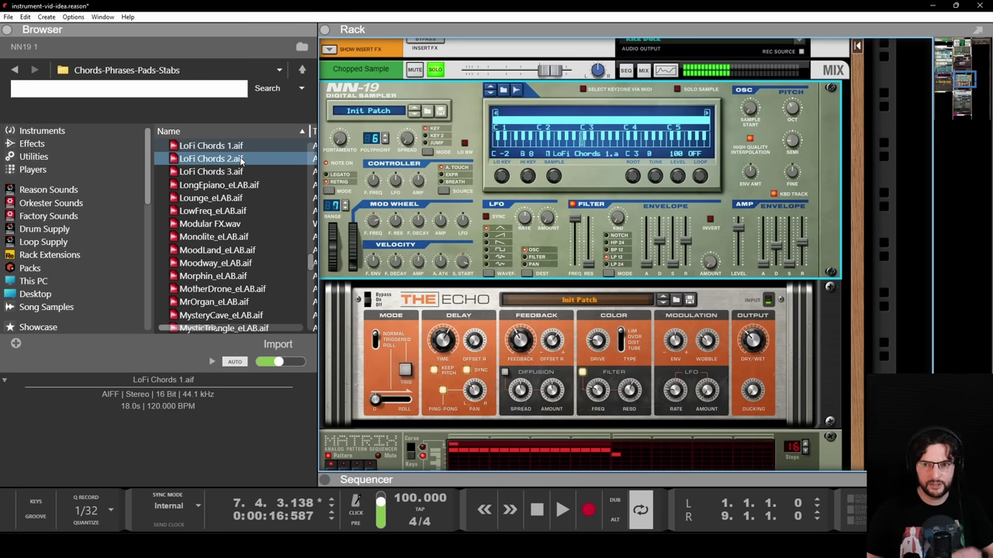
scroll(382, 429, down, 2)
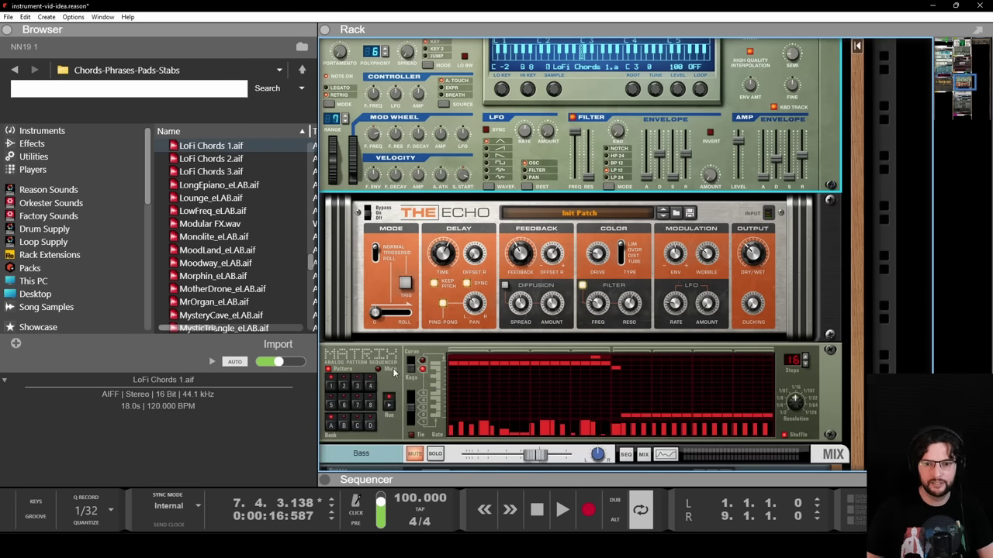
scroll(388, 411, up, 1)
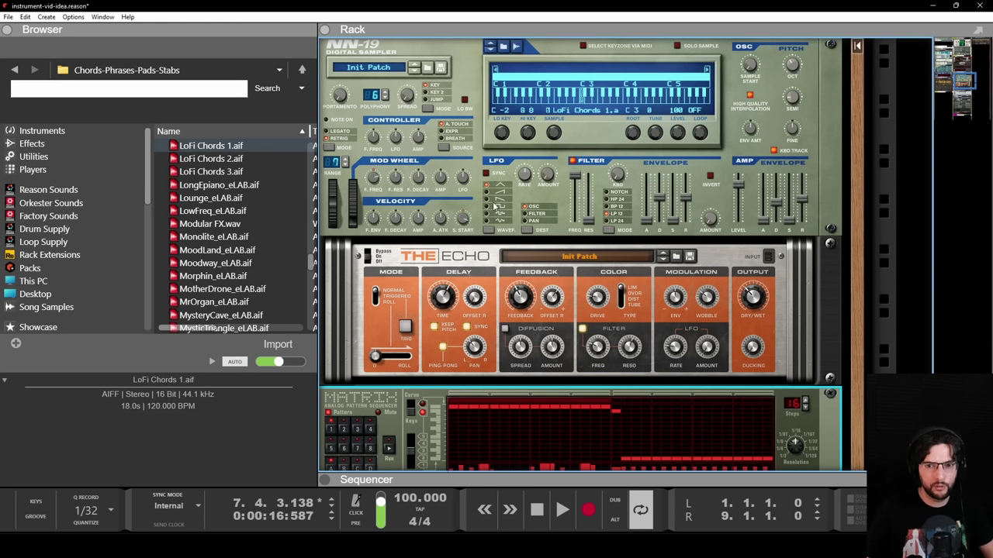
click(472, 207)
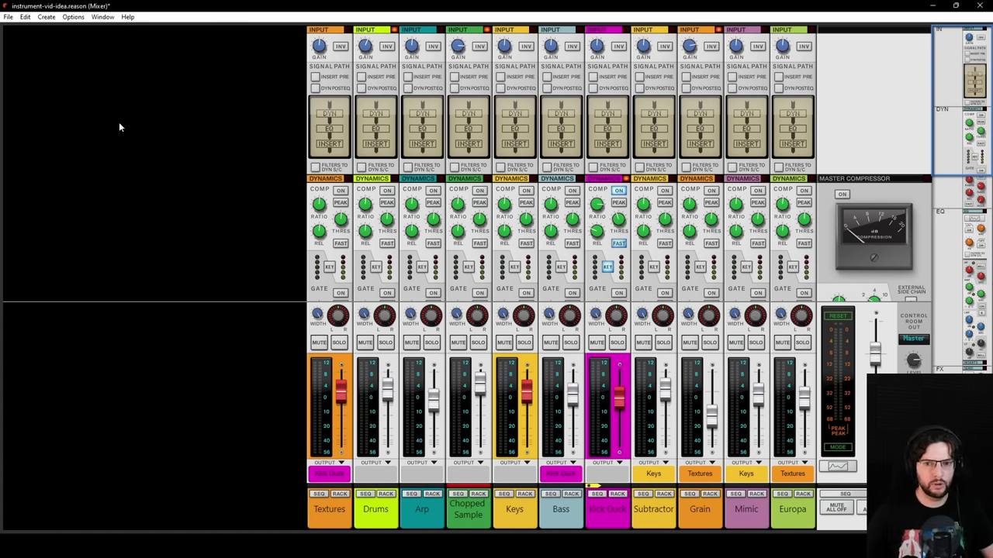
Scroll the mixer down, then switch to the rack with the NN-19, The Echo and Matrix.
scroll(206, 152, down, 1)
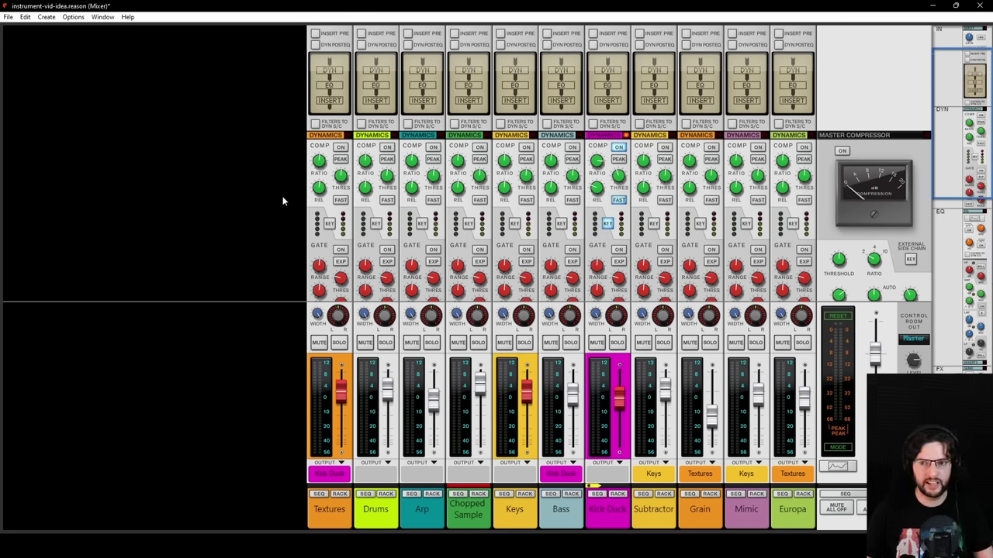
key(F6)
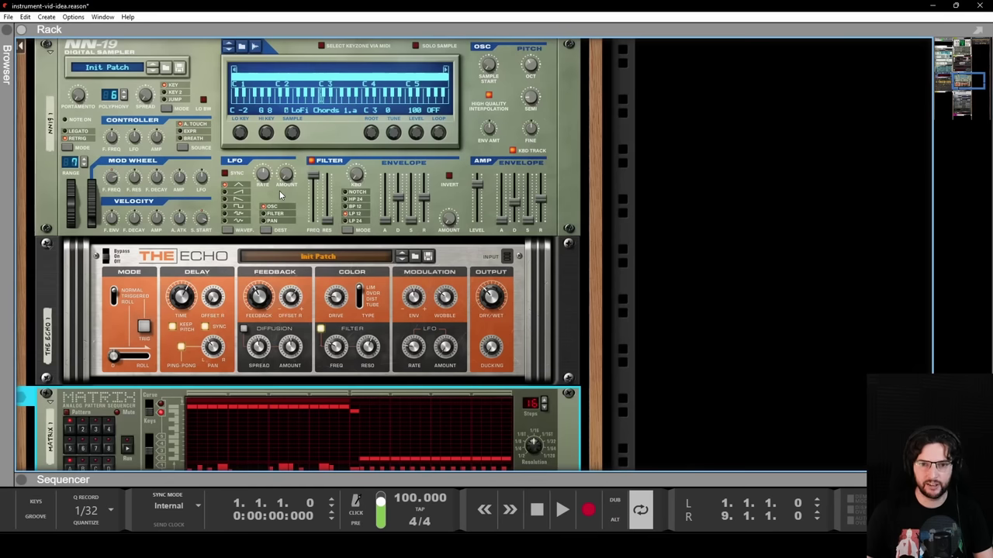
Play all eight sequencer tracks together from bar 1, then stop.
key(F7)
key(space)
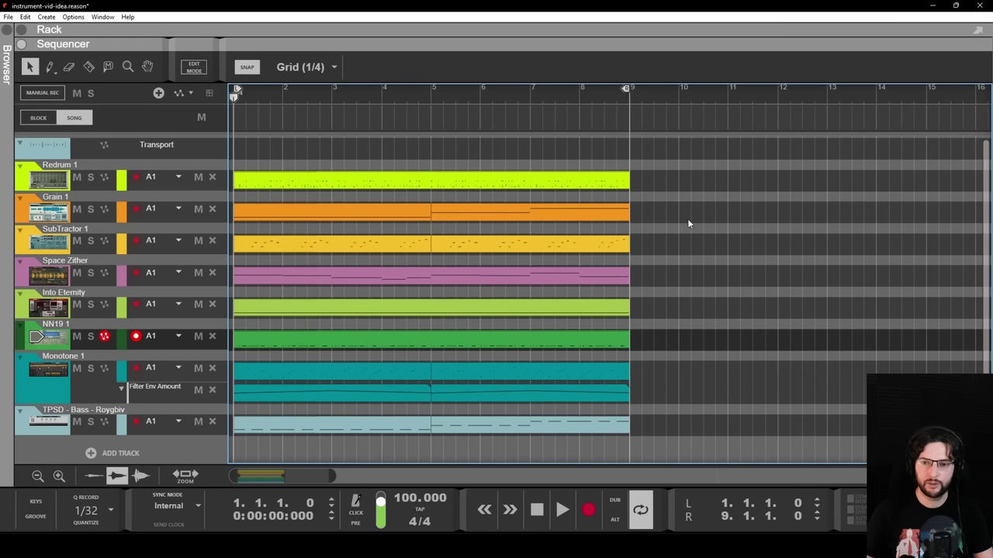
key(space)
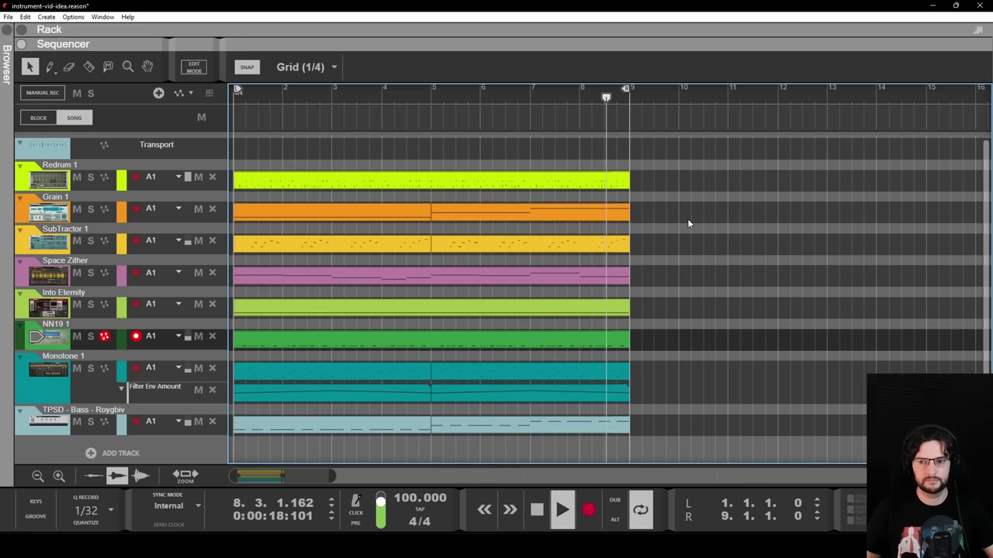
key(space)
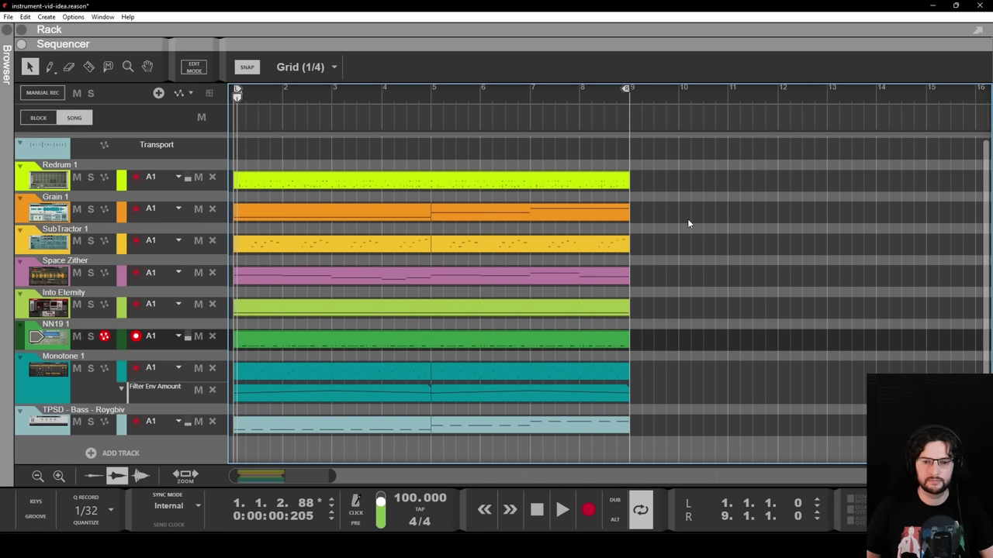